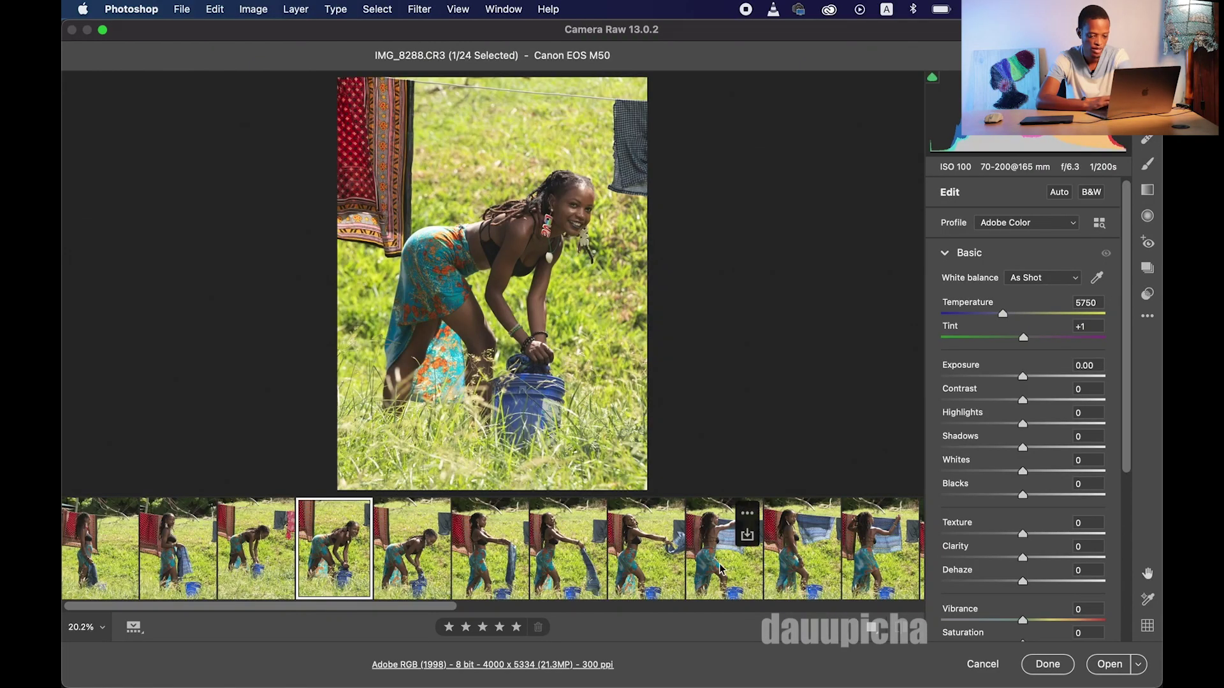
# Show the before and after views side by side, and set Highlights to -56, Whites to -34 and Shadows to +70
pyautogui.click(867, 631)
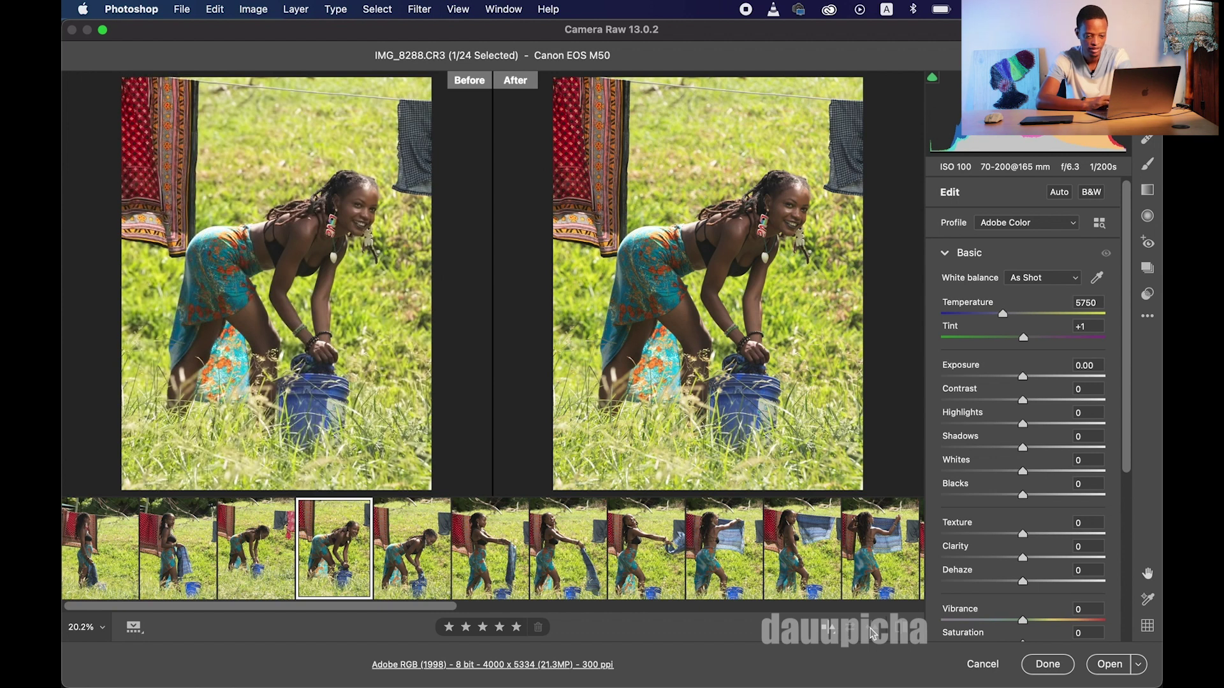
pyautogui.click(981, 424)
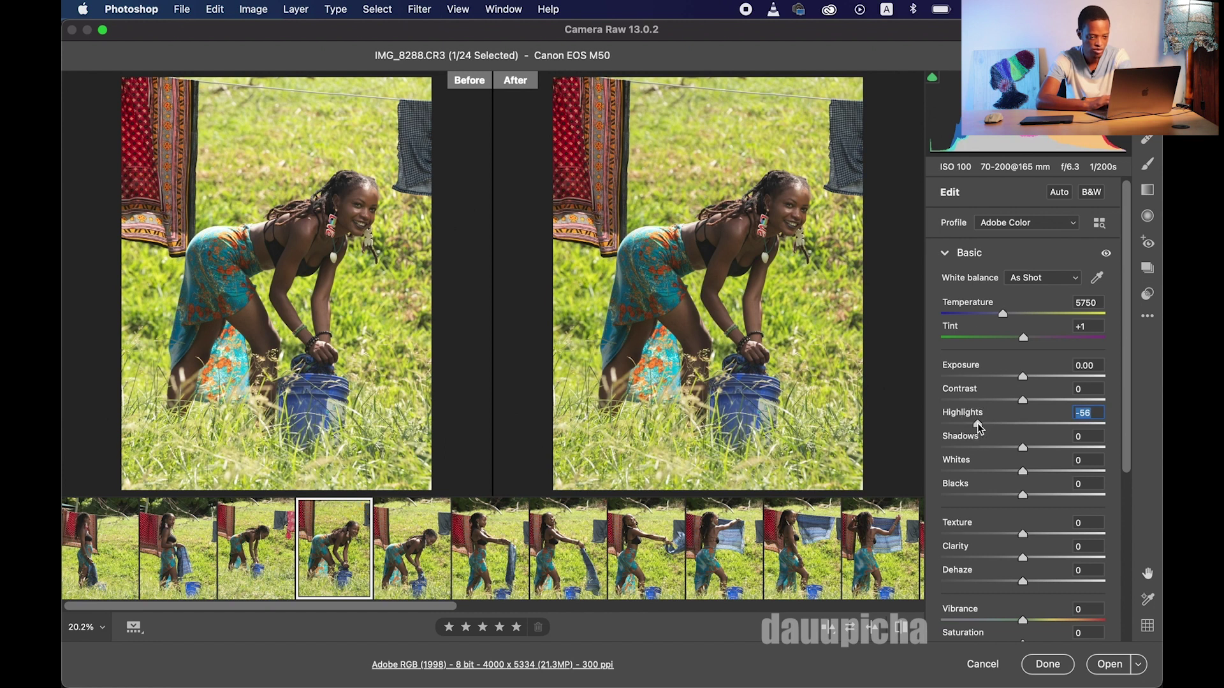
pyautogui.click(996, 472)
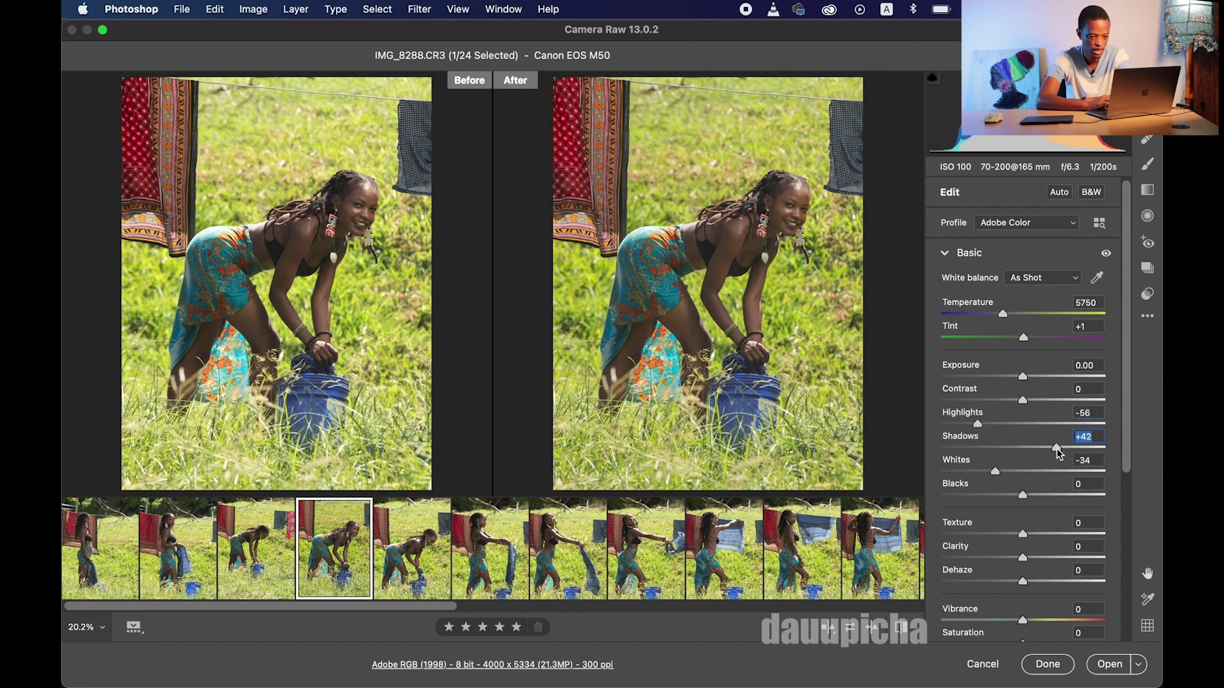
pyautogui.click(1092, 448)
pyautogui.moveTo(1093, 447); pyautogui.dragTo(1082, 450)
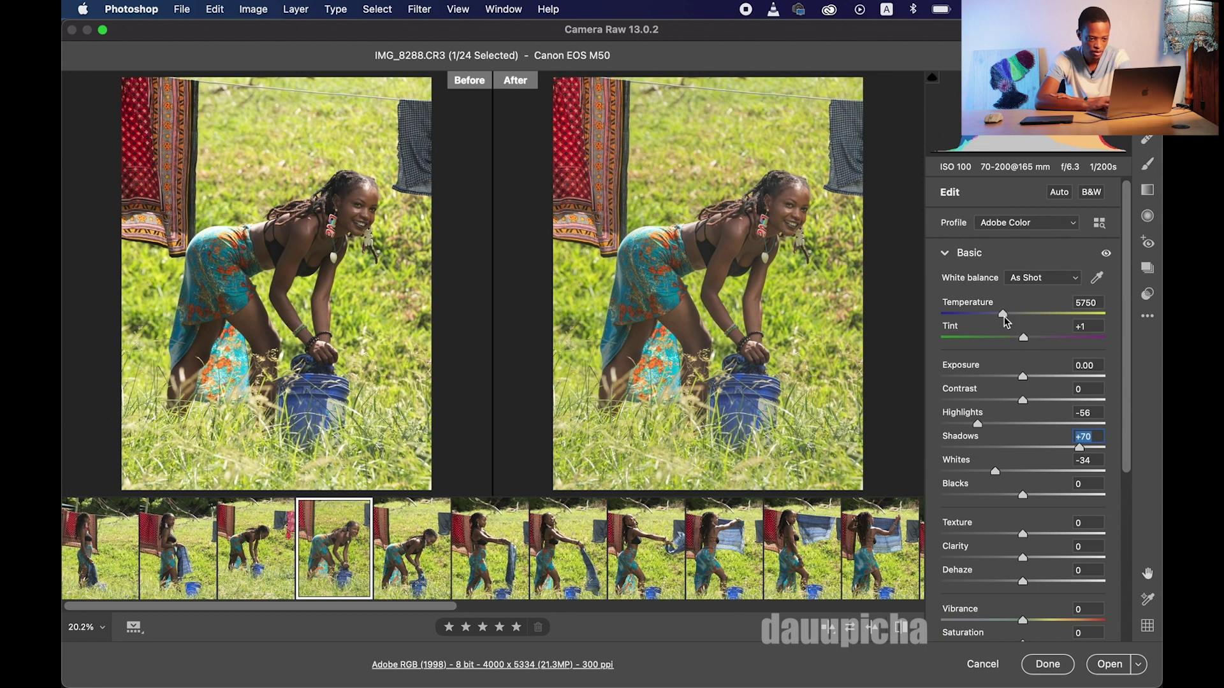
# Set the white balance to Temperature 6200 and Tint +20, with Dehaze at +28 and Vibrance at +25
pyautogui.moveTo(1004, 319)
pyautogui.mouseDown()
pyautogui.moveTo(992, 318)
pyautogui.moveTo(1011, 319)
pyautogui.mouseUp()
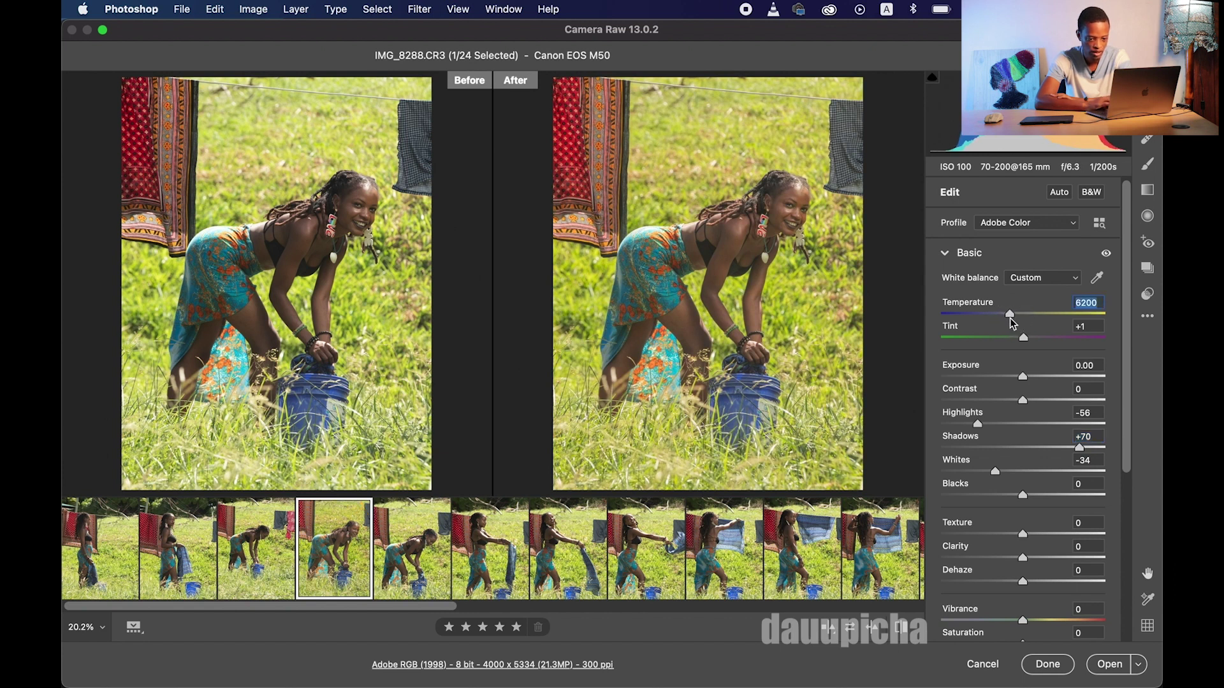
pyautogui.moveTo(1021, 340)
pyautogui.mouseDown()
pyautogui.moveTo(1007, 340)
pyautogui.moveTo(1039, 344)
pyautogui.mouseUp()
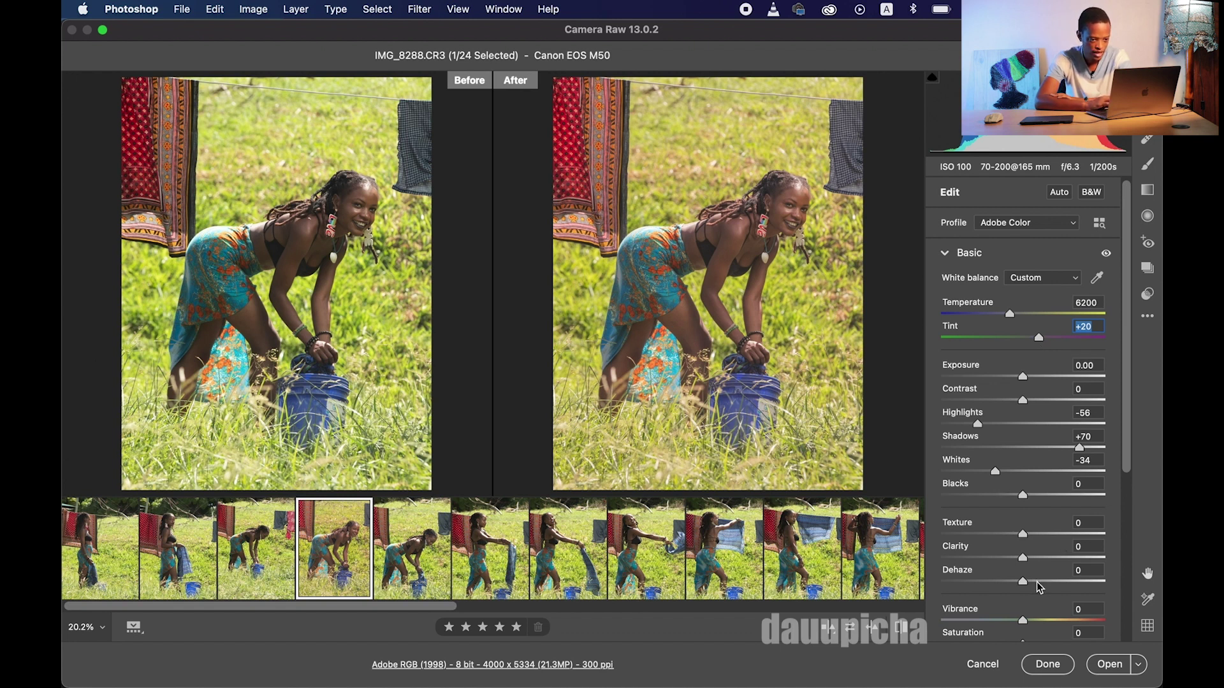
pyautogui.moveTo(1038, 582)
pyautogui.mouseDown()
pyautogui.moveTo(1003, 582)
pyautogui.moveTo(1049, 587)
pyautogui.mouseUp()
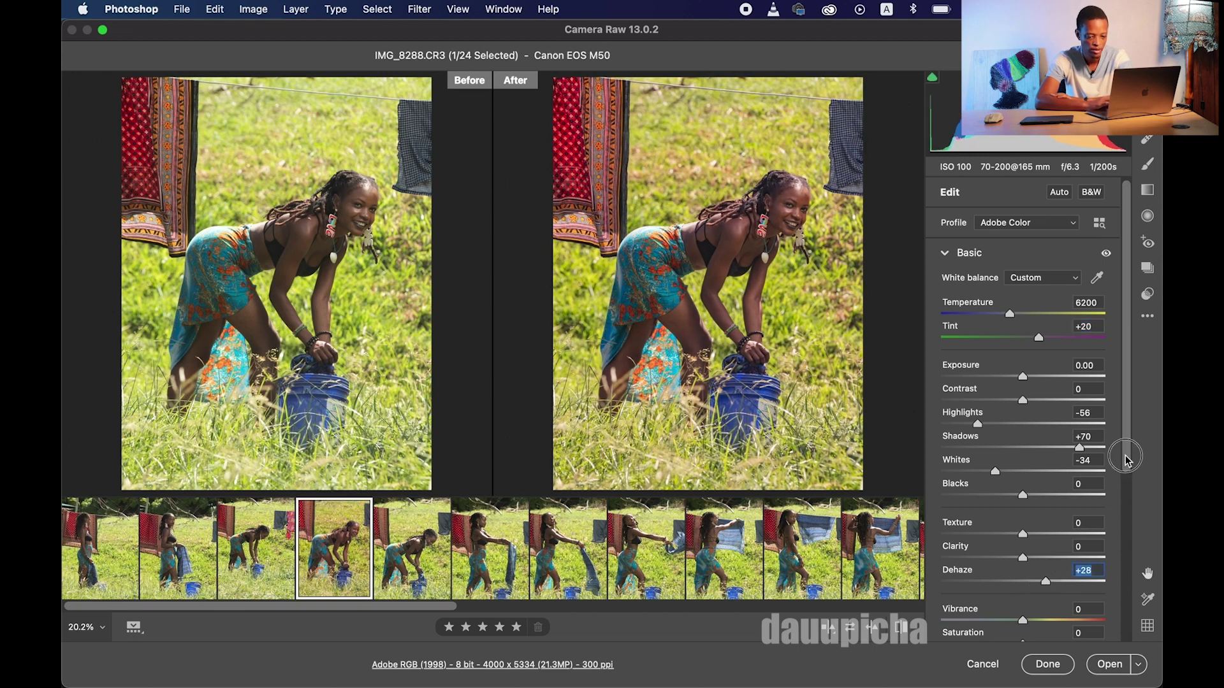
pyautogui.scroll(-3, 1128, 461)
pyautogui.moveTo(1046, 527)
pyautogui.mouseDown()
pyautogui.moveTo(1065, 529)
pyautogui.moveTo(1036, 531)
pyautogui.moveTo(1061, 536)
pyautogui.moveTo(1046, 539)
pyautogui.mouseUp()
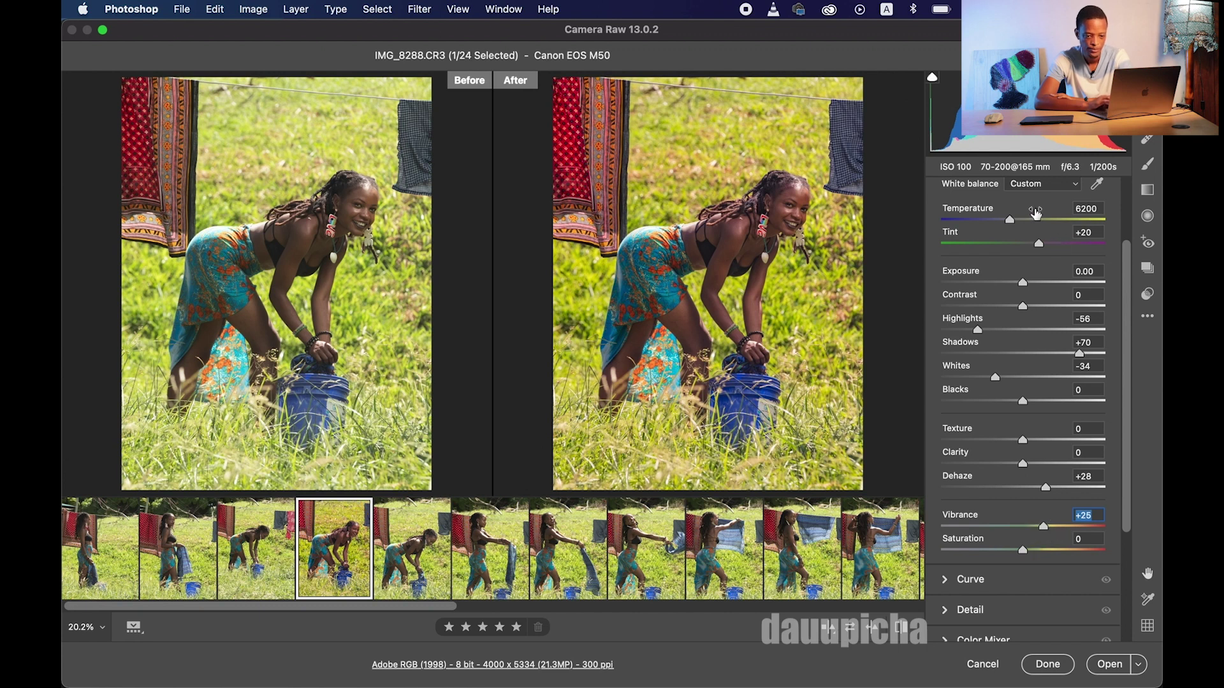
# Try darker and brighter Greens luminance in the Color Mixer, settling on -30
pyautogui.scroll(3, 1056, 302)
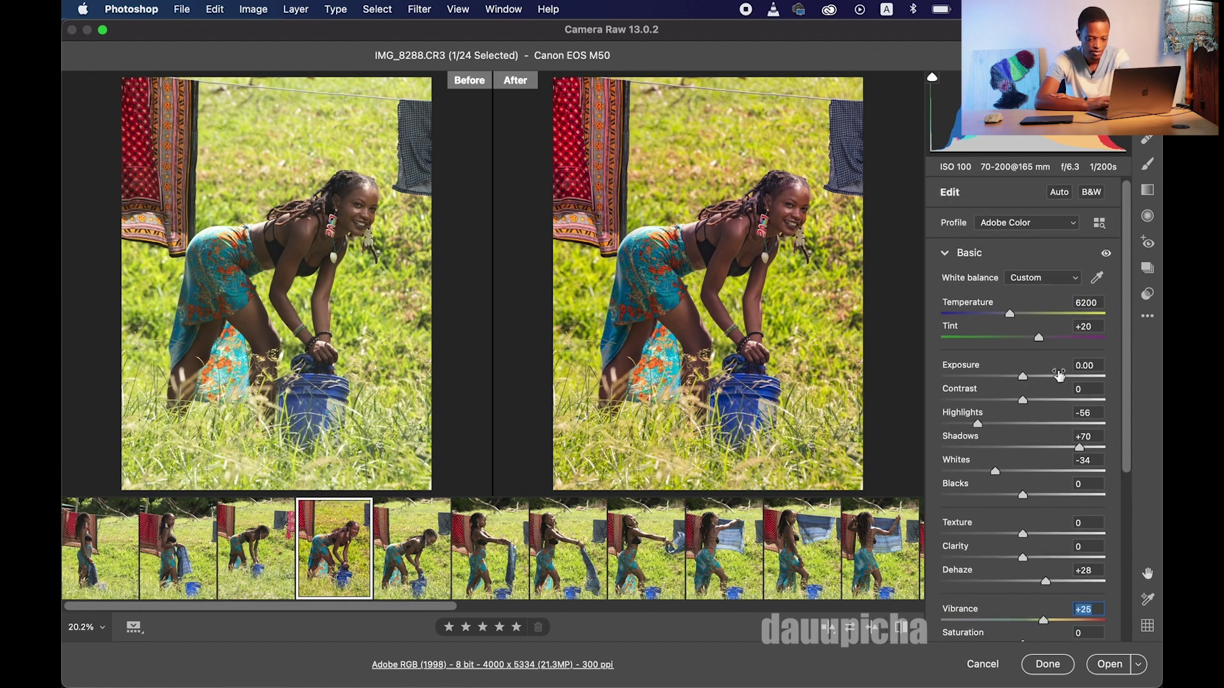
pyautogui.moveTo(1128, 402); pyautogui.dragTo(1146, 540)
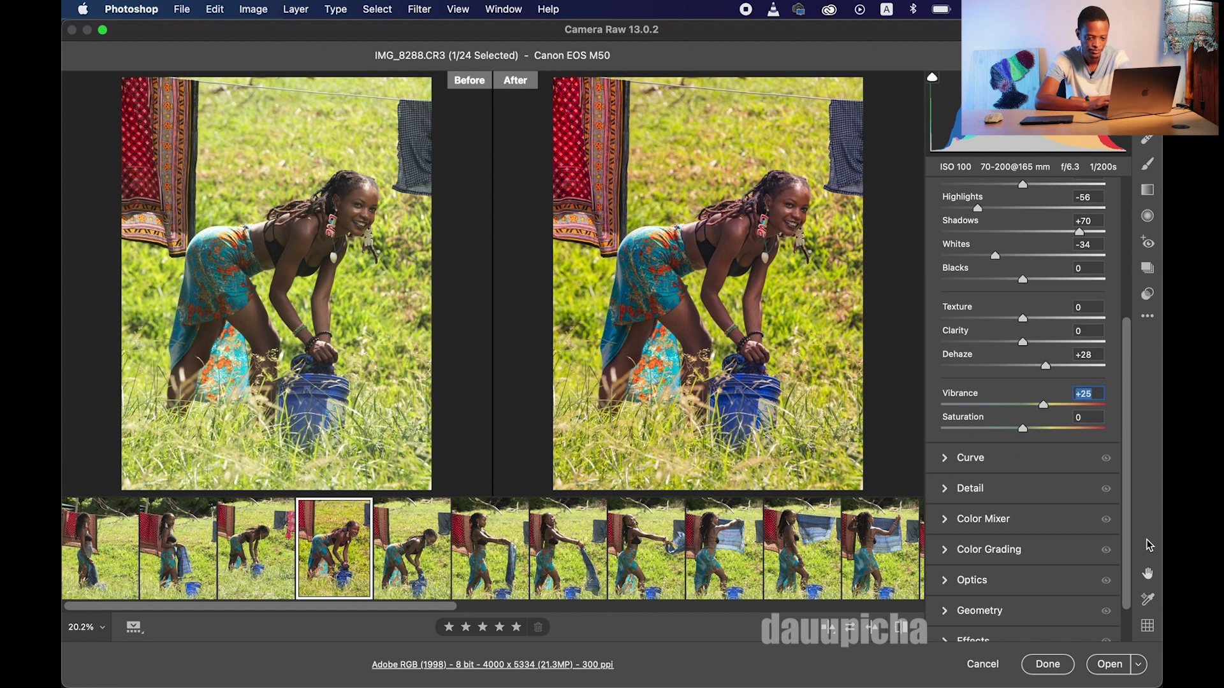
pyautogui.scroll(-2, 1133, 560)
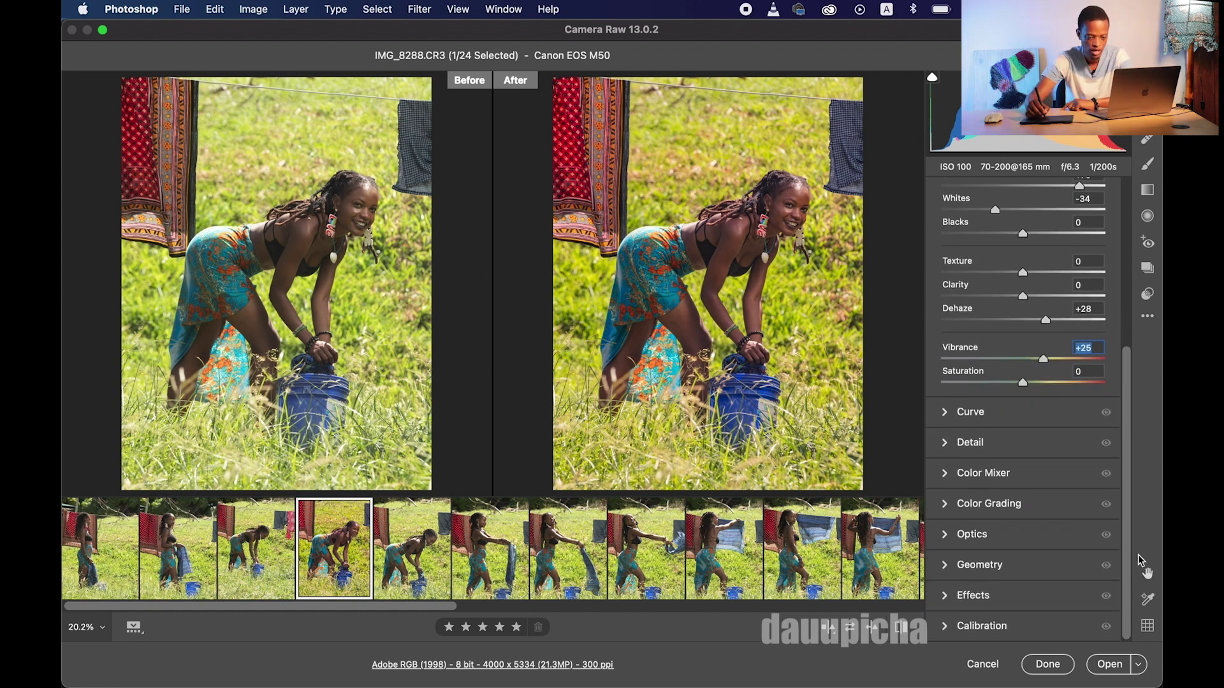
pyautogui.click(967, 477)
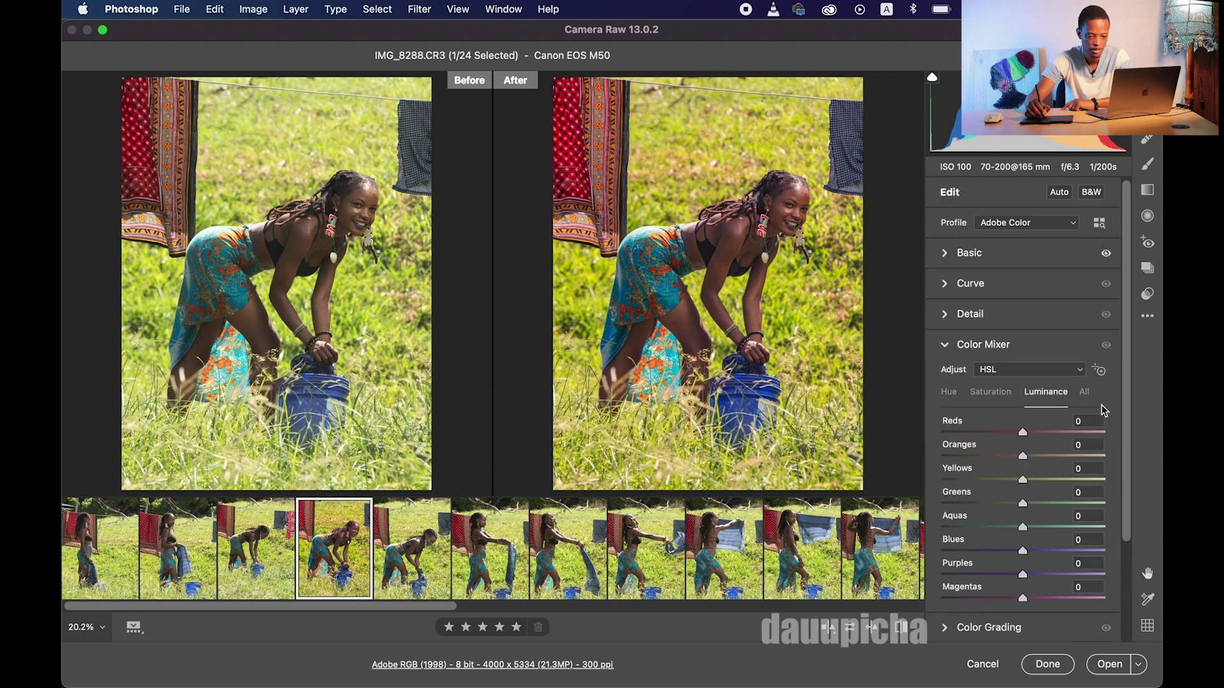
pyautogui.scroll(-4, 1129, 426)
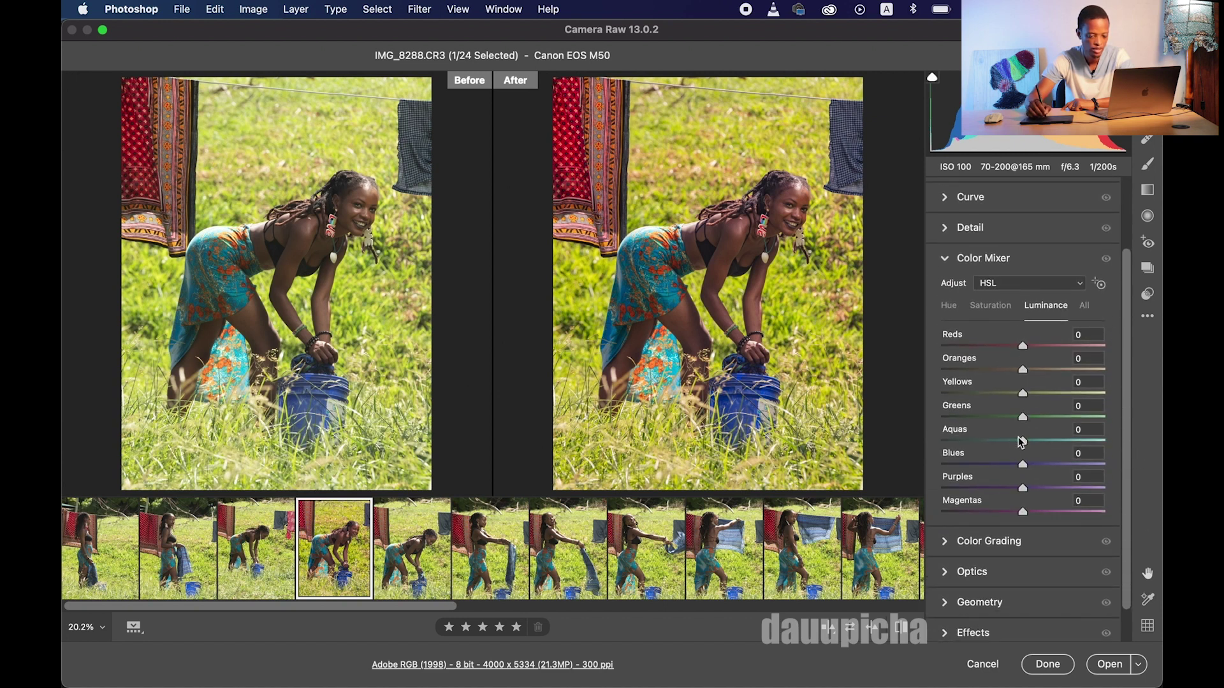
pyautogui.click(980, 417)
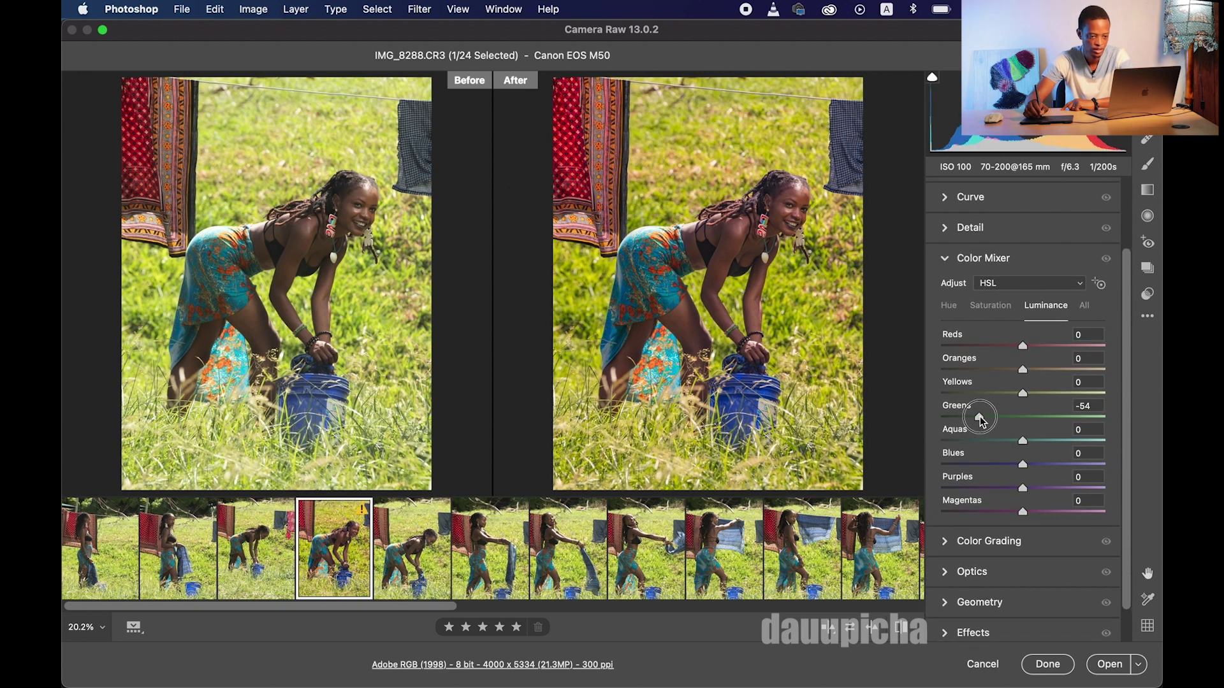
pyautogui.moveTo(980, 421); pyautogui.dragTo(1046, 415)
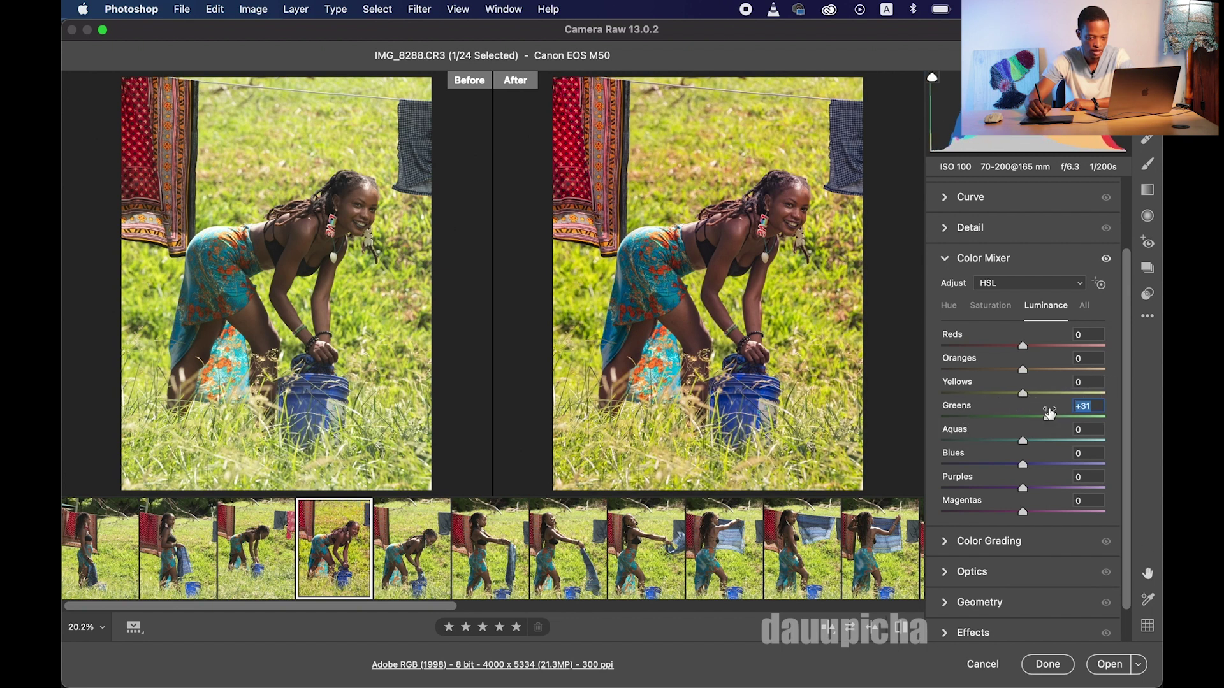
pyautogui.click(999, 417)
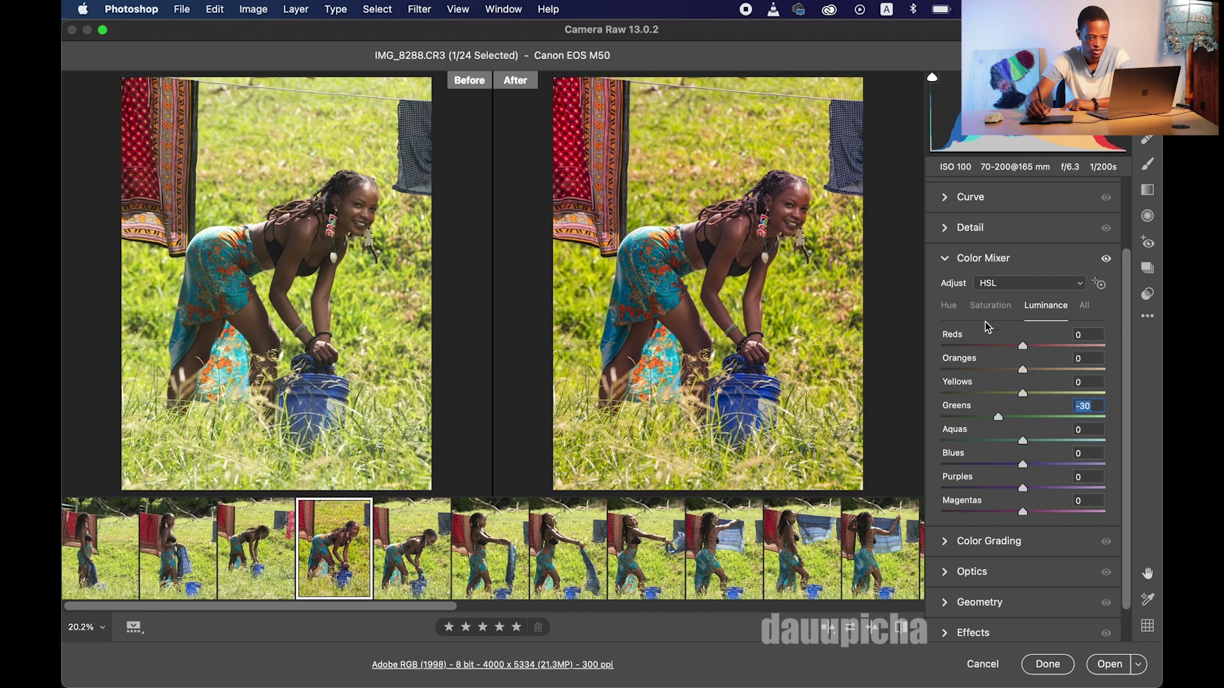
# Set the Greens saturation to -64 in the Color Mixer and lower the Greens hue toward yellow
pyautogui.click(992, 305)
pyautogui.click(984, 418)
pyautogui.moveTo(985, 423)
pyautogui.mouseDown()
pyautogui.moveTo(961, 418)
pyautogui.moveTo(975, 431)
pyautogui.moveTo(970, 422)
pyautogui.mouseUp()
pyautogui.click(951, 306)
pyautogui.moveTo(981, 416)
pyautogui.mouseDown()
pyautogui.moveTo(946, 434)
pyautogui.moveTo(1086, 408)
pyautogui.moveTo(979, 429)
pyautogui.mouseUp()
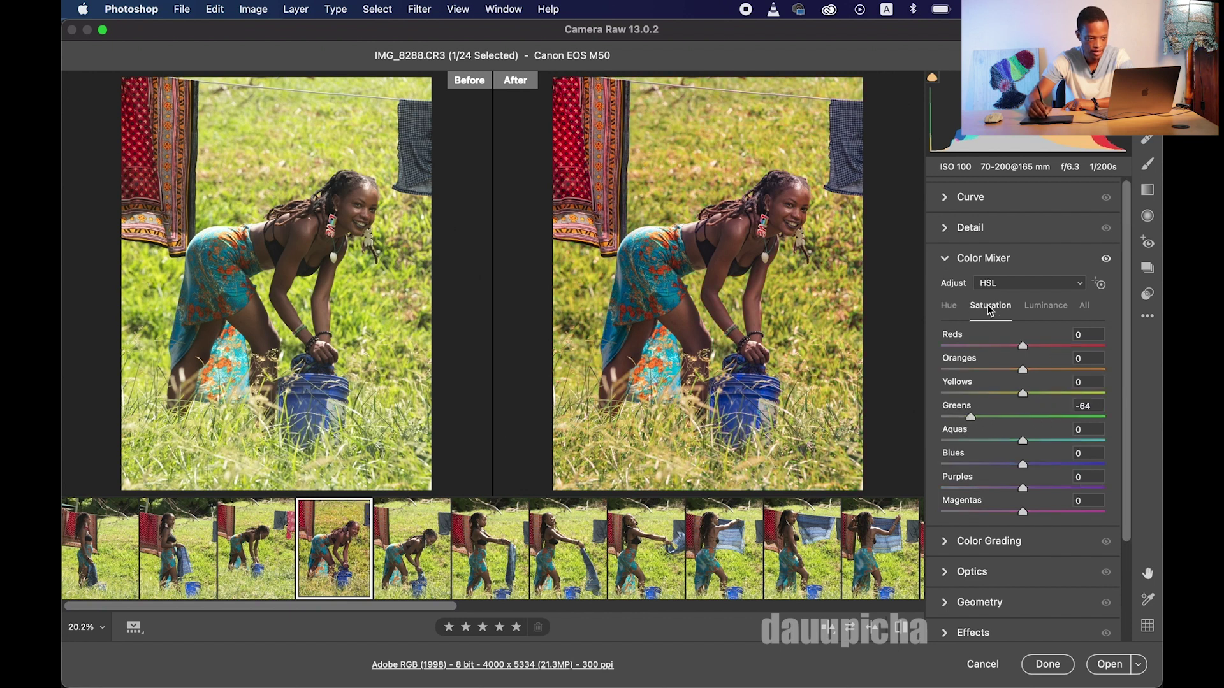
# Set the Greens luminance to -50 and collapse the Color Mixer settings
pyautogui.click(1043, 305)
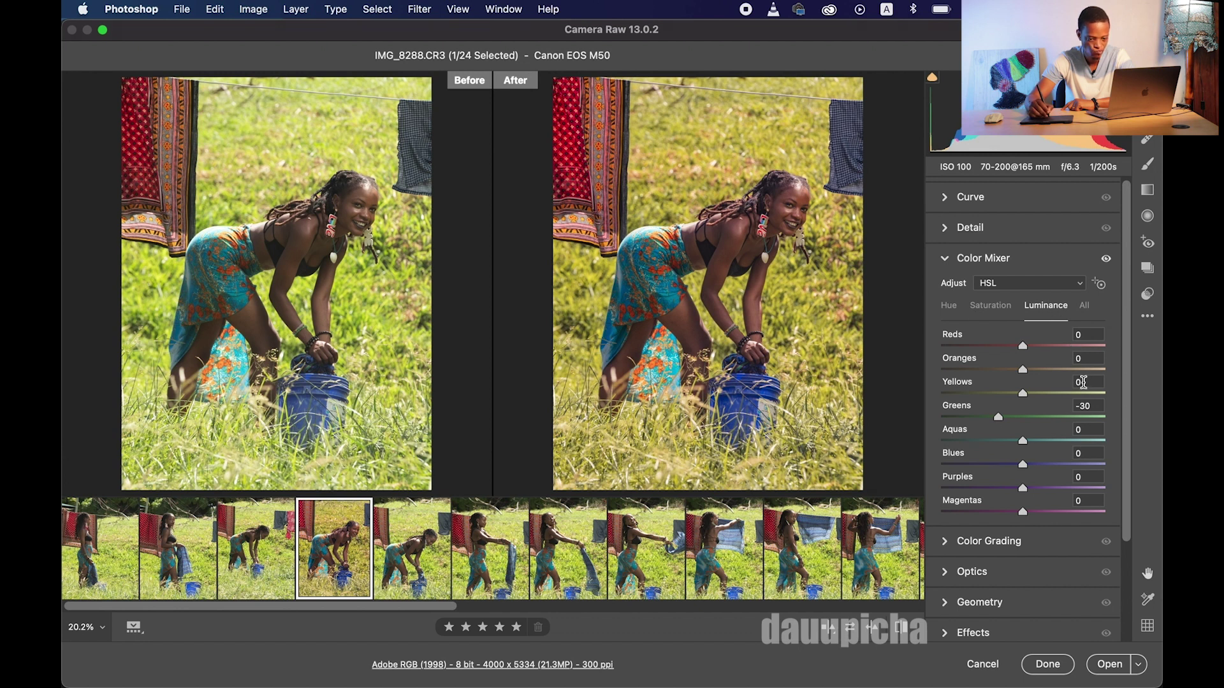
pyautogui.moveTo(1000, 419)
pyautogui.mouseDown()
pyautogui.moveTo(1051, 413)
pyautogui.moveTo(970, 433)
pyautogui.moveTo(1027, 415)
pyautogui.moveTo(976, 429)
pyautogui.moveTo(998, 429)
pyautogui.moveTo(987, 438)
pyautogui.moveTo(986, 419)
pyautogui.mouseUp()
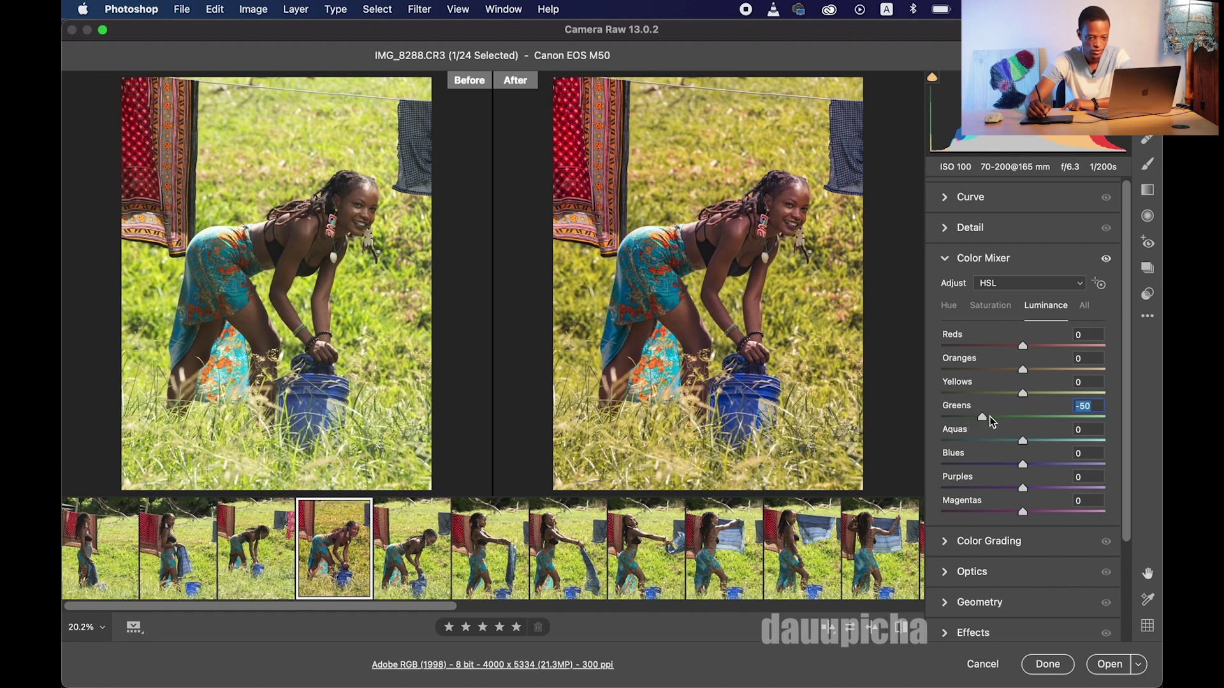
pyautogui.scroll(3, 1132, 368)
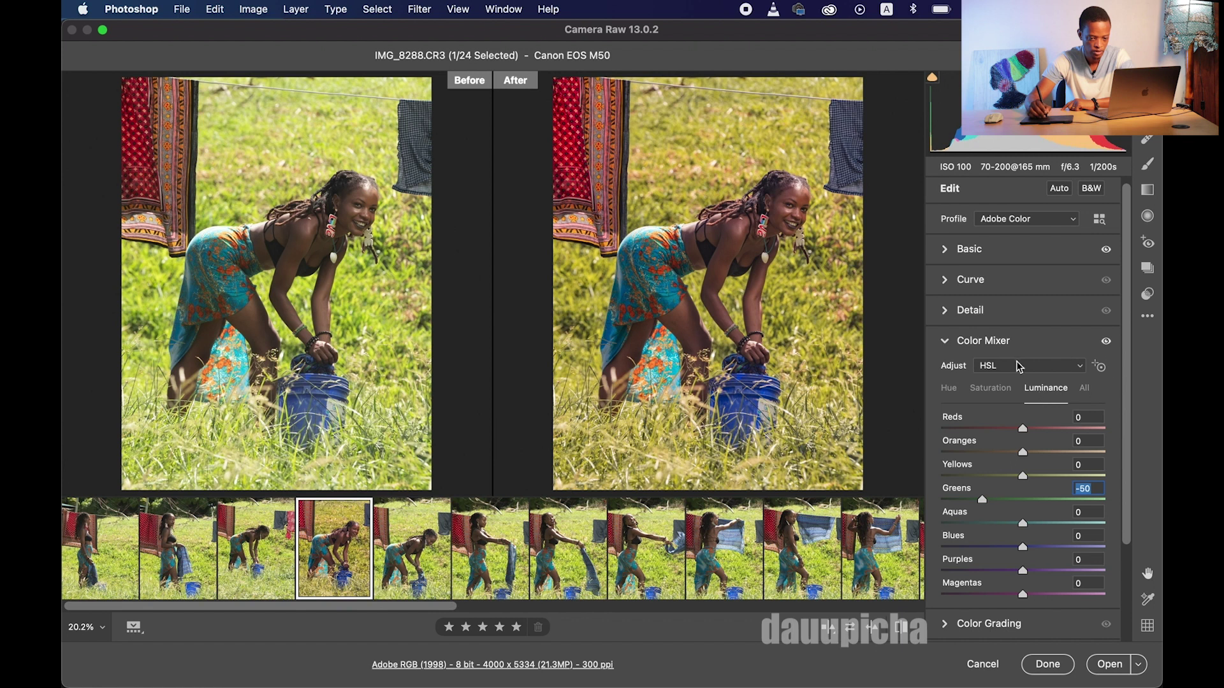
pyautogui.click(1058, 341)
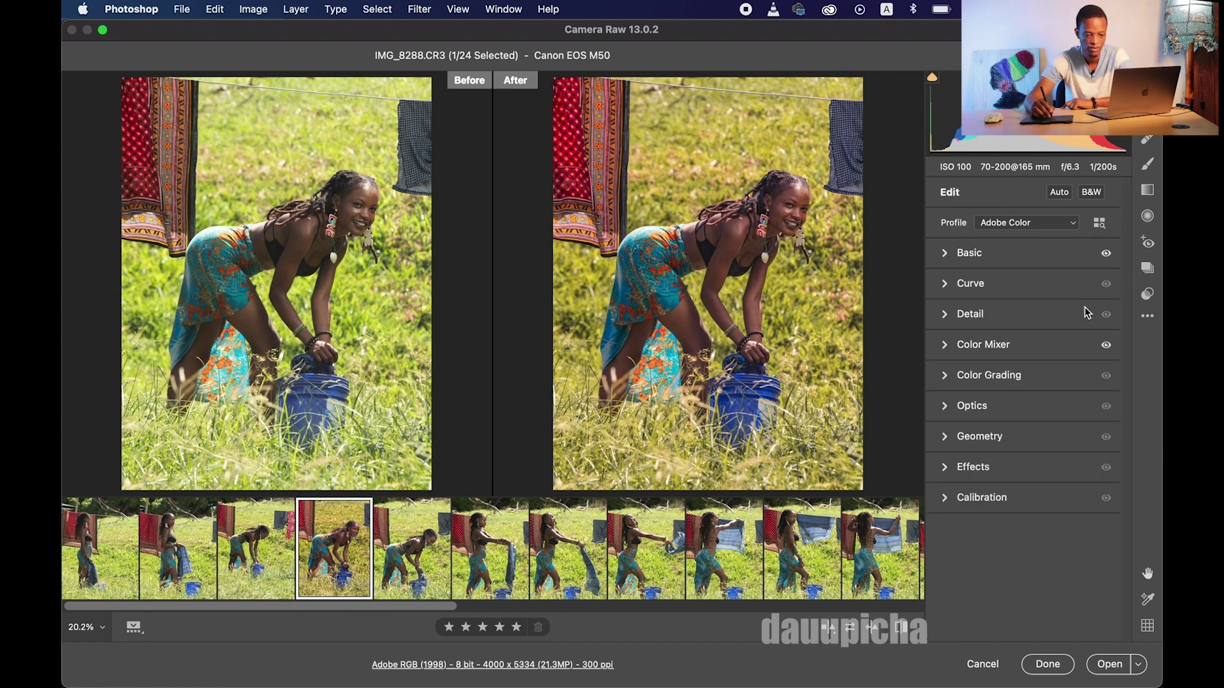
# Review the Basic adjustments and open the edited photo in Photoshop
pyautogui.click(1017, 258)
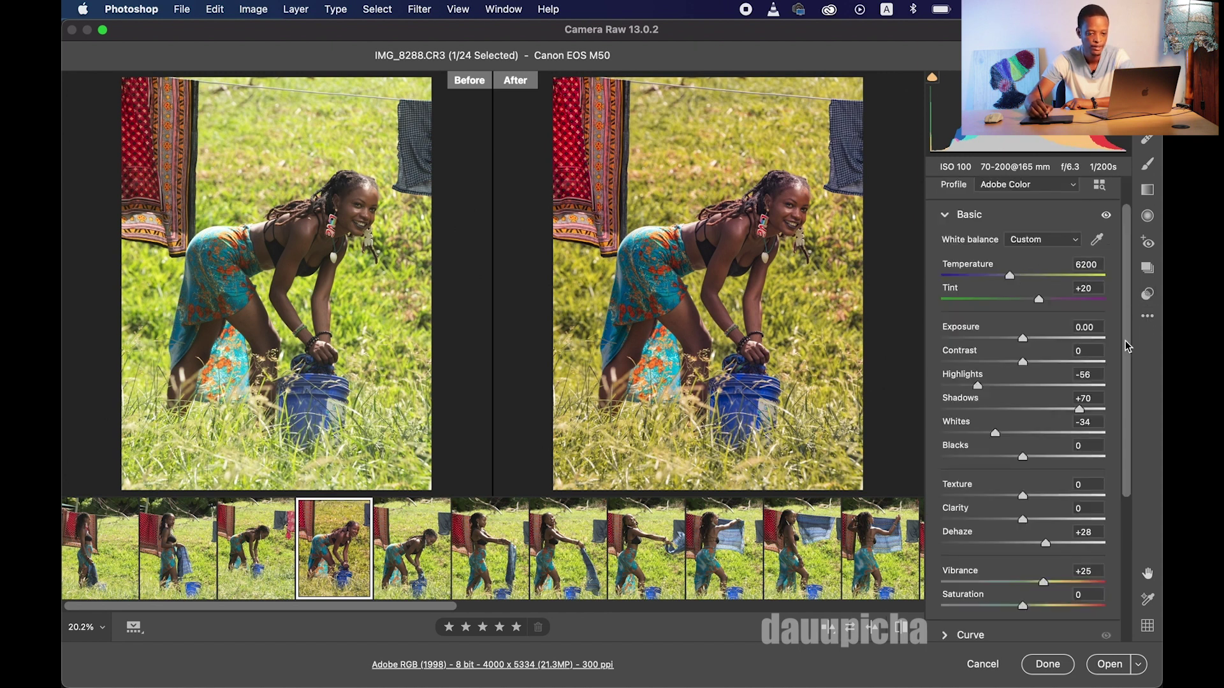
pyautogui.scroll(-3, 1135, 357)
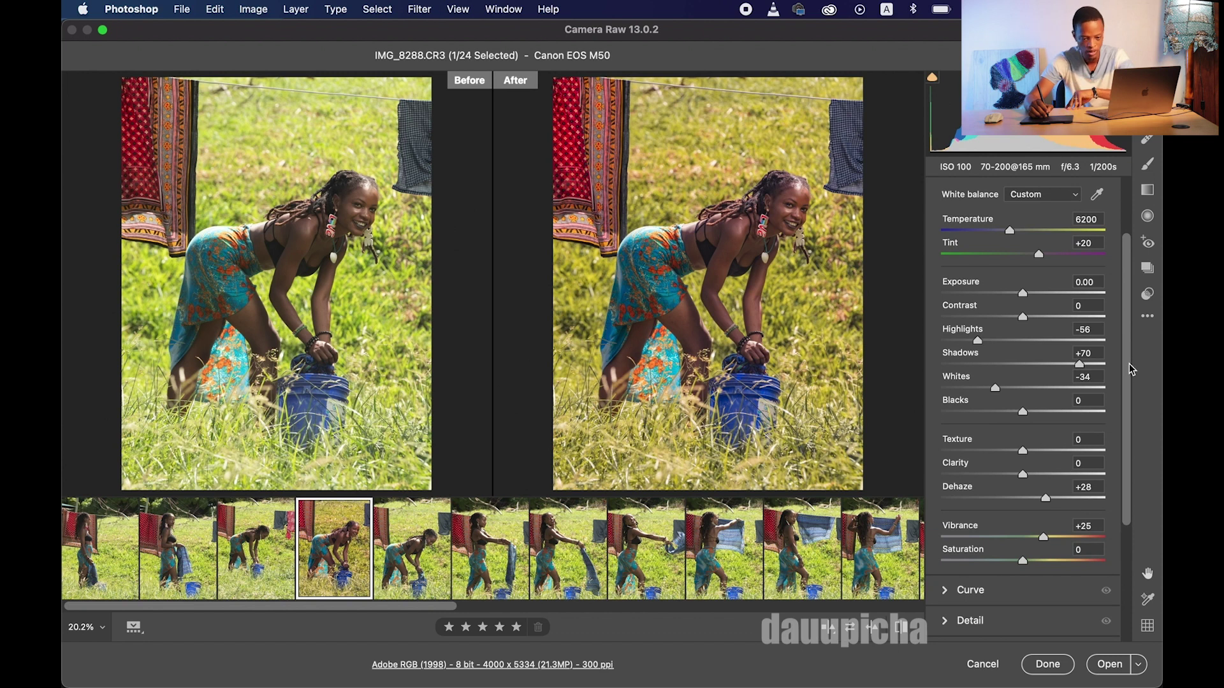
pyautogui.moveTo(1129, 370); pyautogui.dragTo(1133, 400)
pyautogui.scroll(8, 1128, 395)
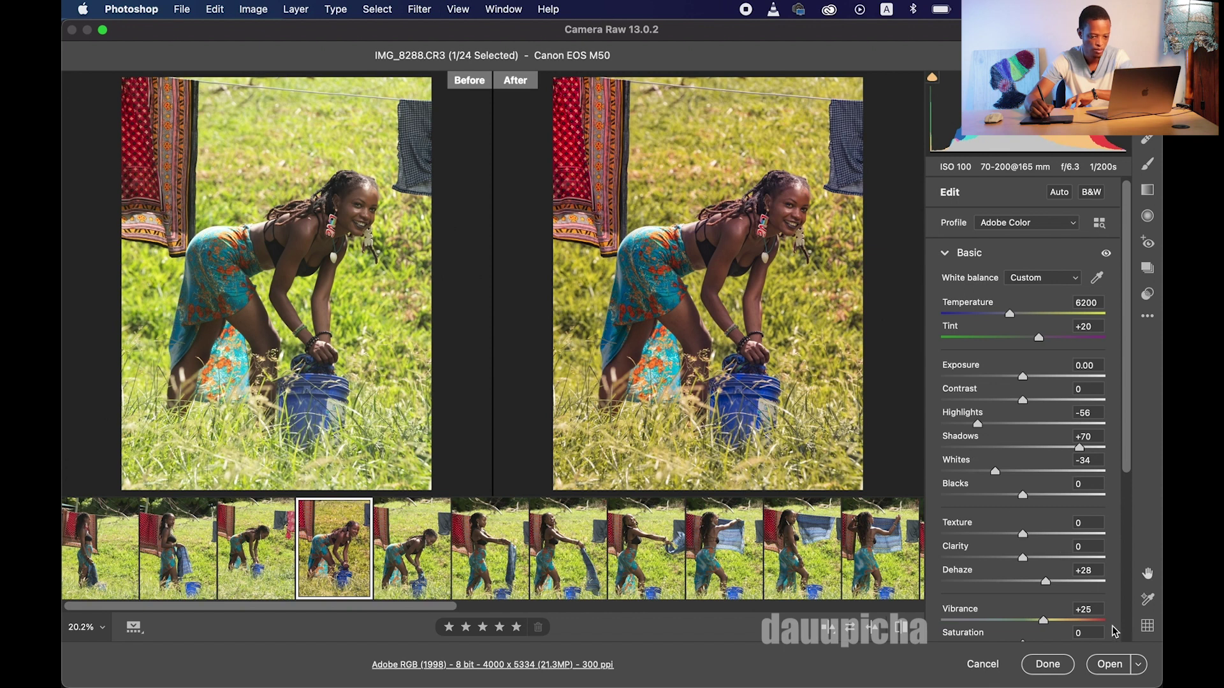
pyautogui.click(1113, 666)
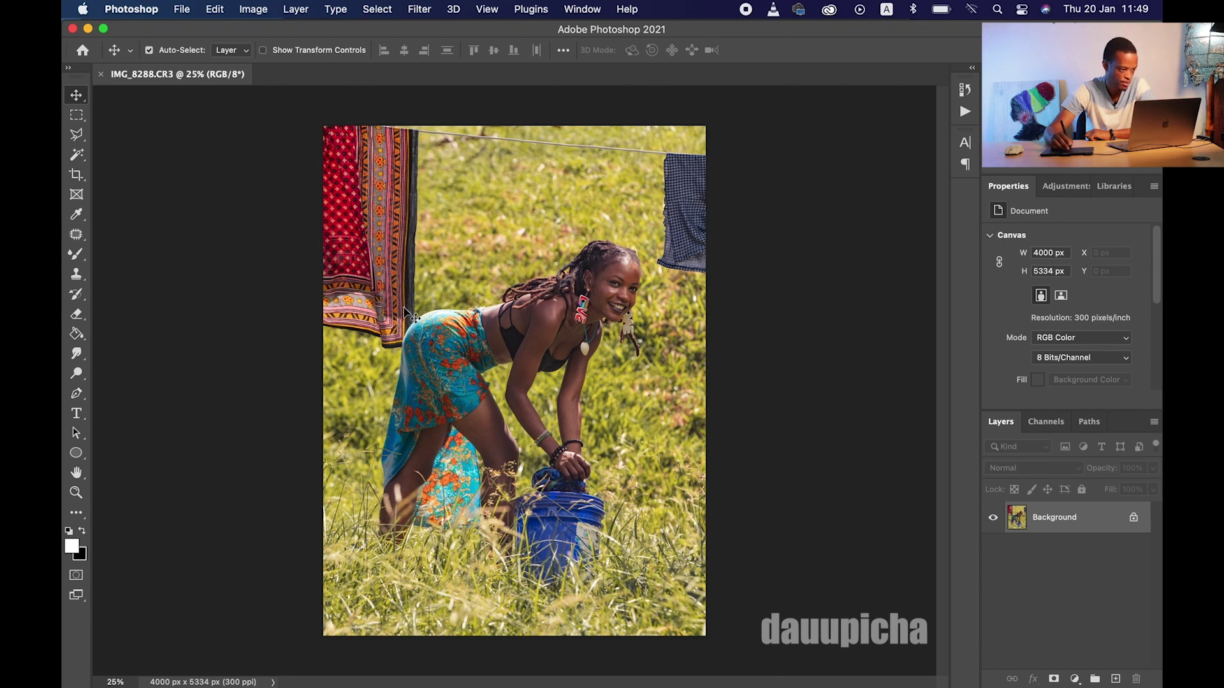
# Crop the photo to a 4:5 ratio, keeping its full width and trimming the upper and lower edges evenly
pyautogui.click(77, 175)
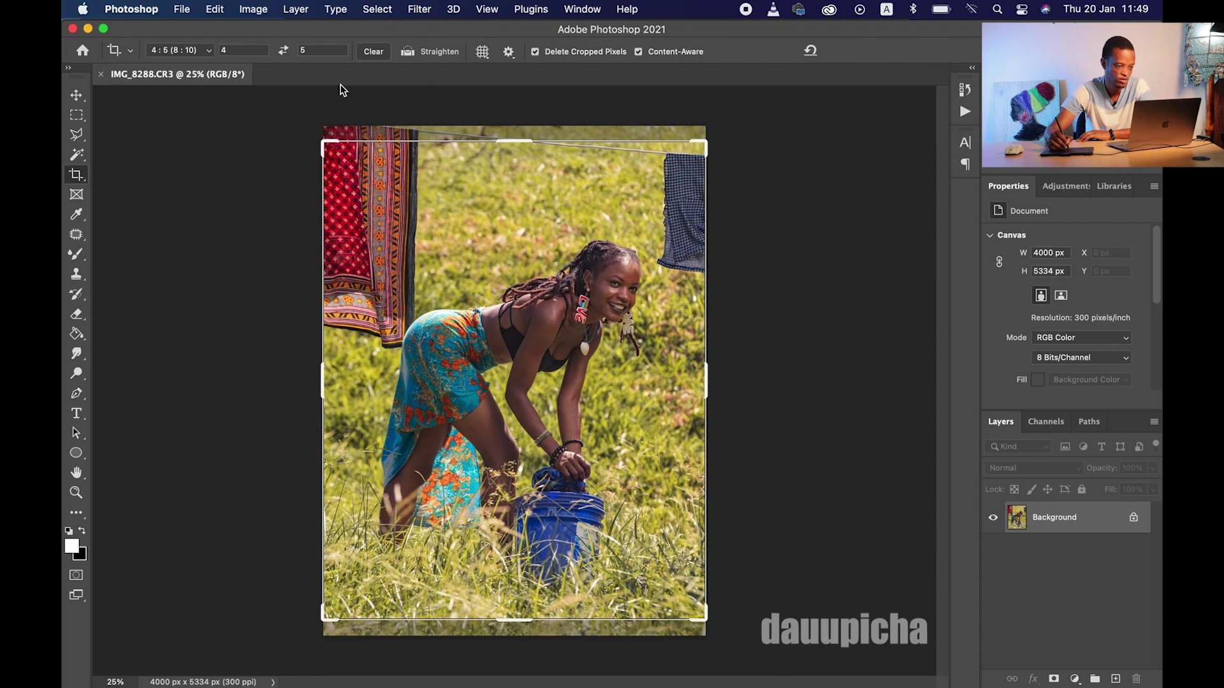
pyautogui.click(492, 241)
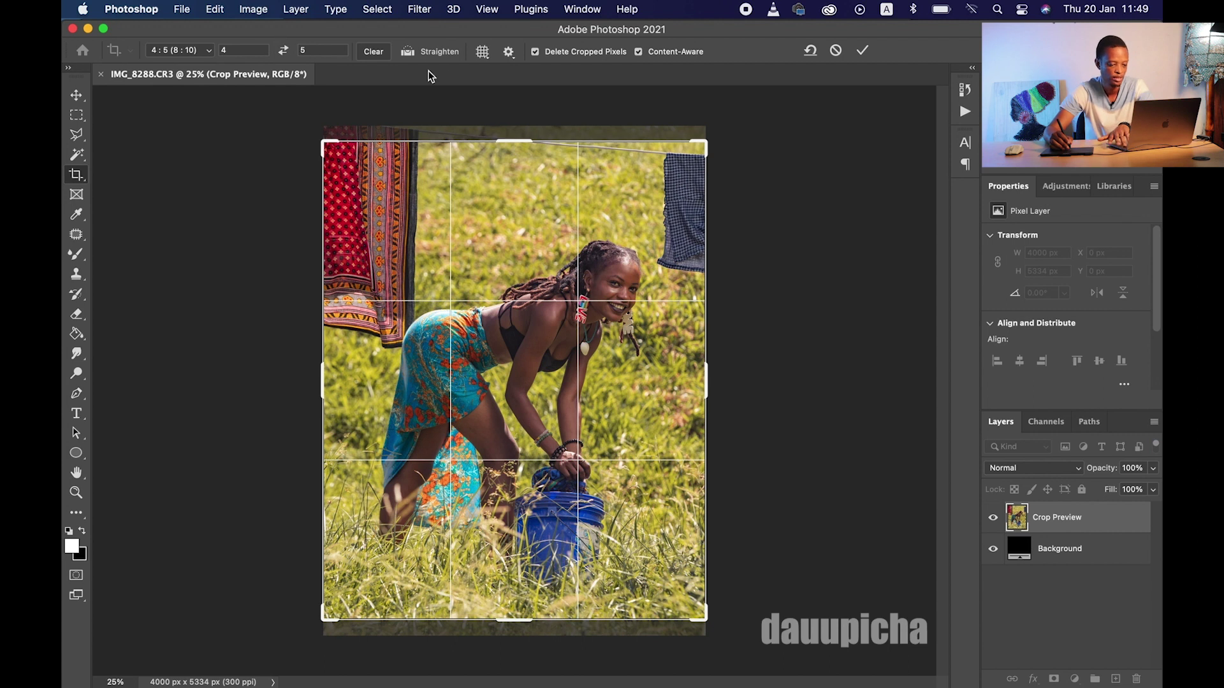
pyautogui.press('Return')
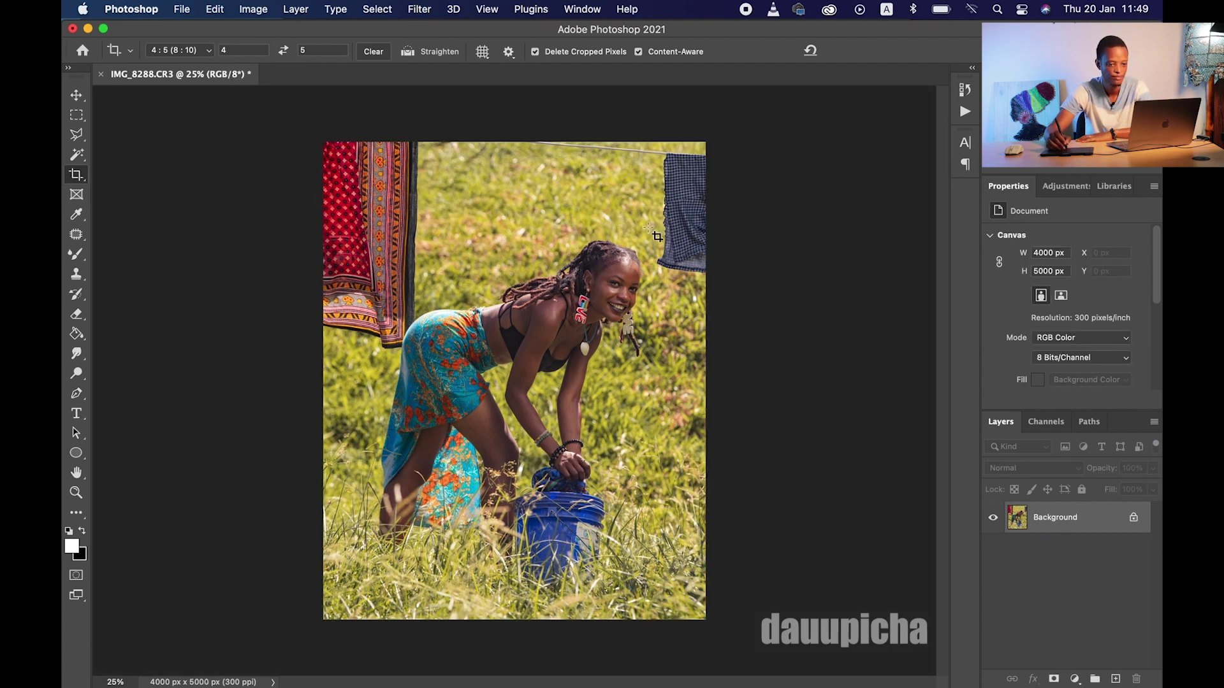
# Open the Liquify filter and nudge the front of the woman's waist with a Forward Warp brush of size 500
pyautogui.click(965, 113)
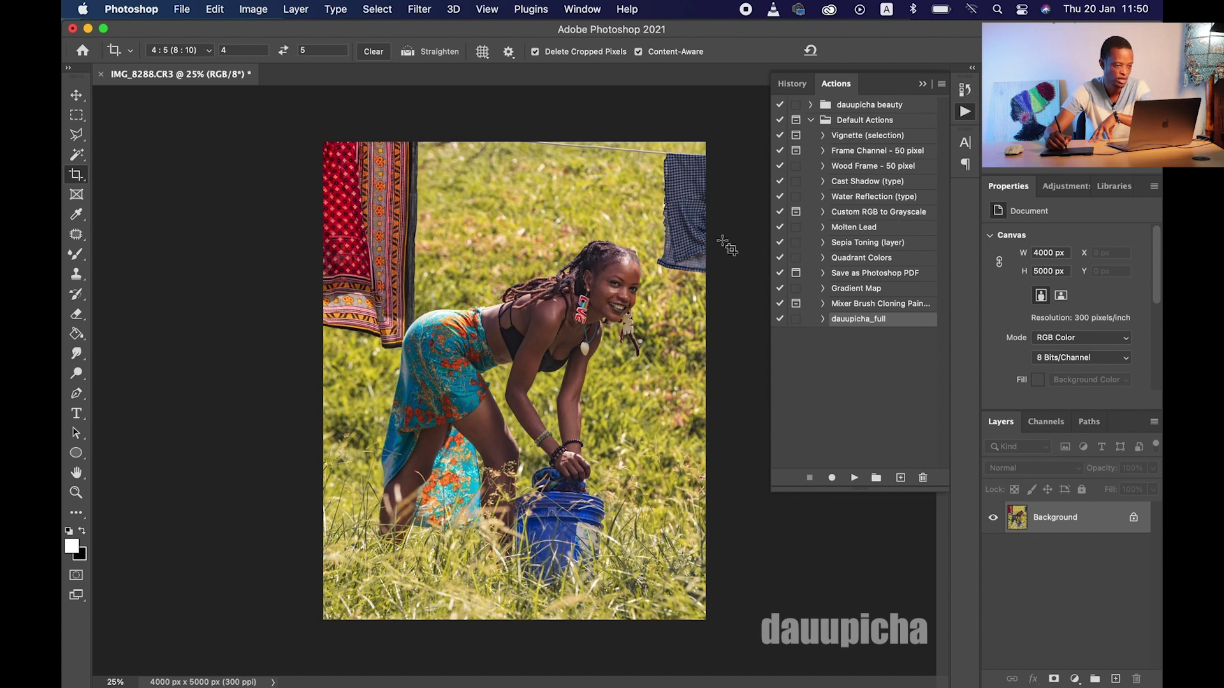
pyautogui.click(419, 9)
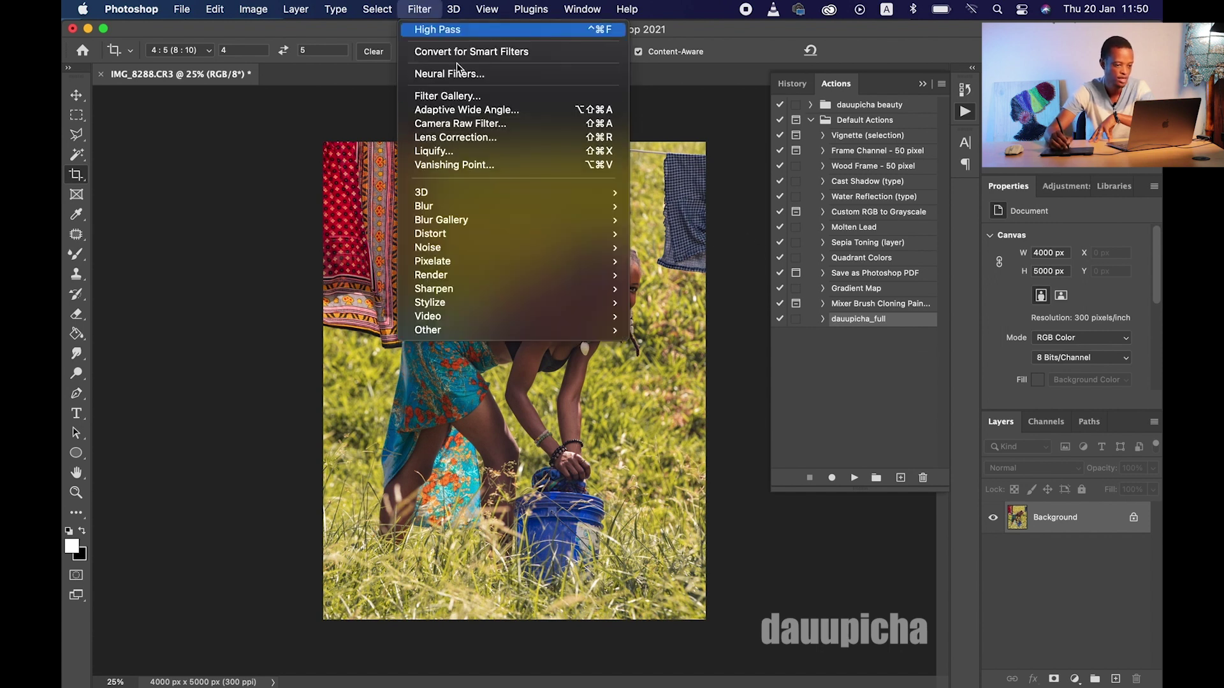
pyautogui.click(486, 151)
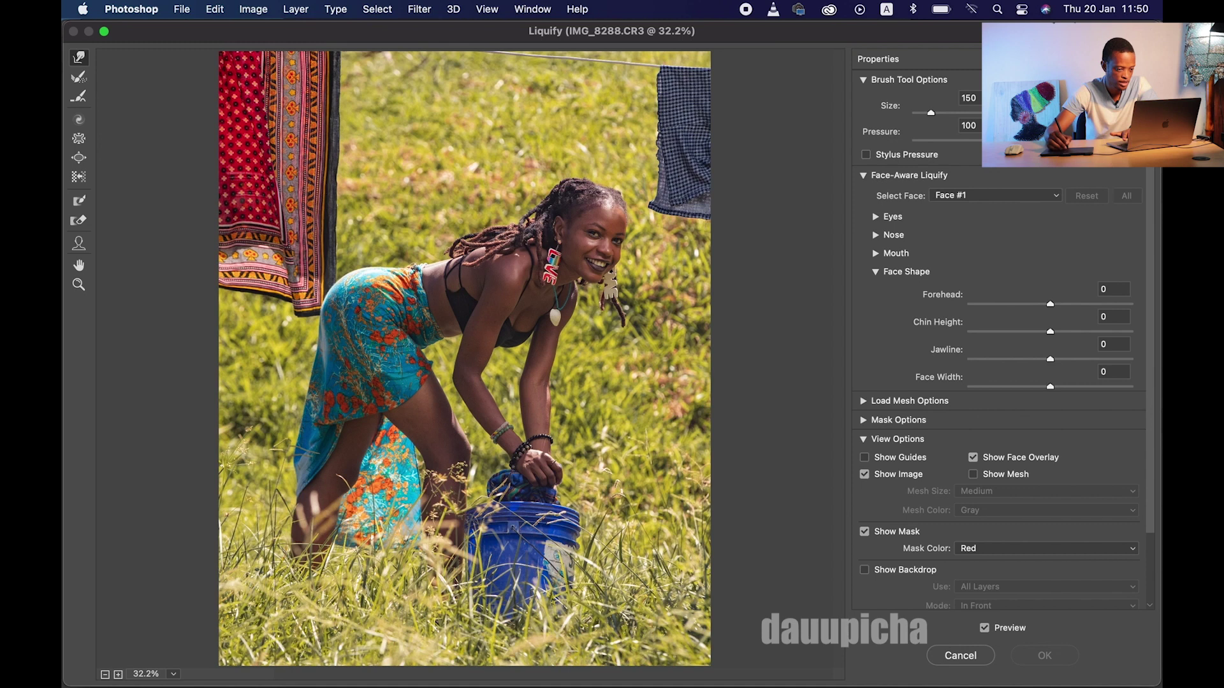
pyautogui.press(']')
pyautogui.press(']')
pyautogui.press(']')
pyautogui.press(']')
pyautogui.press(']')
pyautogui.press(']')
pyautogui.press('[')
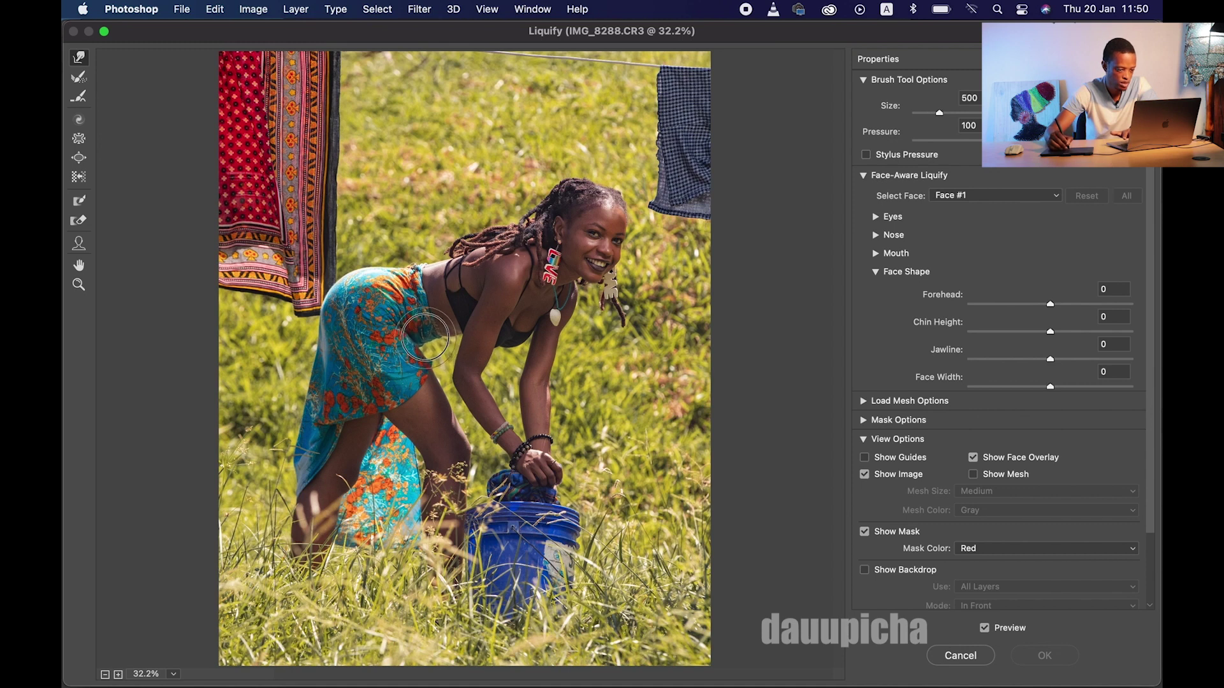
pyautogui.moveTo(431, 336); pyautogui.dragTo(445, 334)
# Push in the front of the woman's waist with a Forward Warp brush of size 200 and apply the Liquify changes
pyautogui.press('[')
pyautogui.press('[')
pyautogui.press('[')
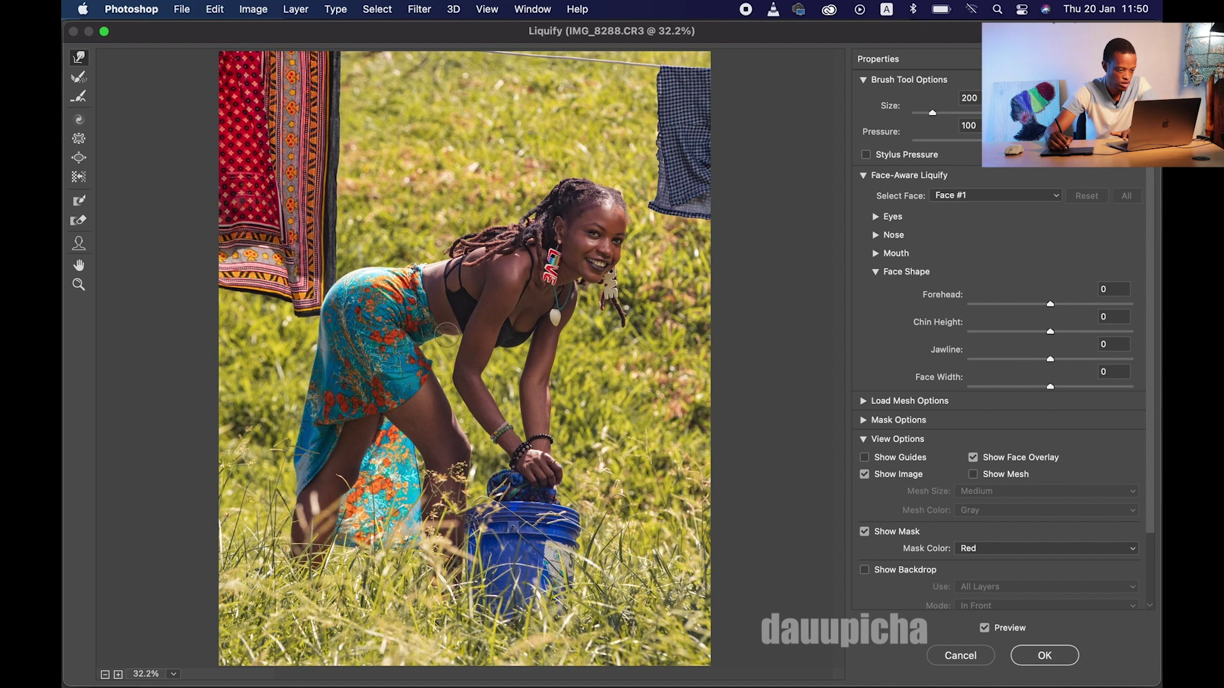
pyautogui.moveTo(453, 334); pyautogui.dragTo(426, 348)
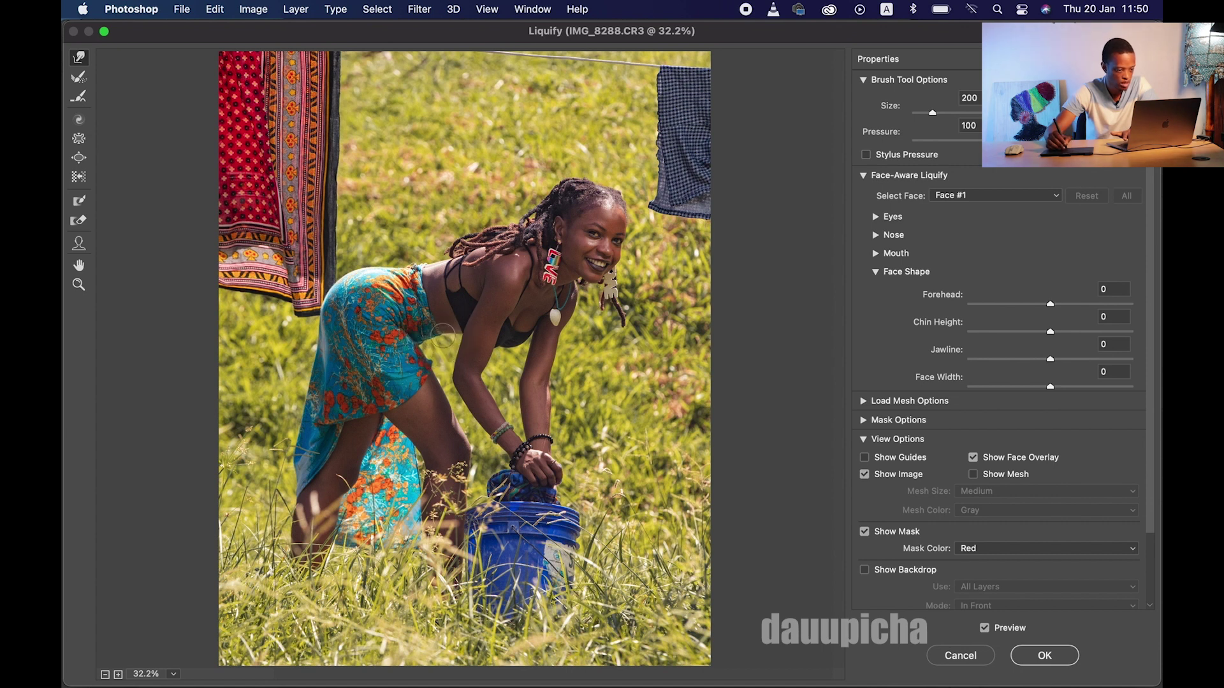
pyautogui.press(']')
pyautogui.press('[')
pyautogui.press('[')
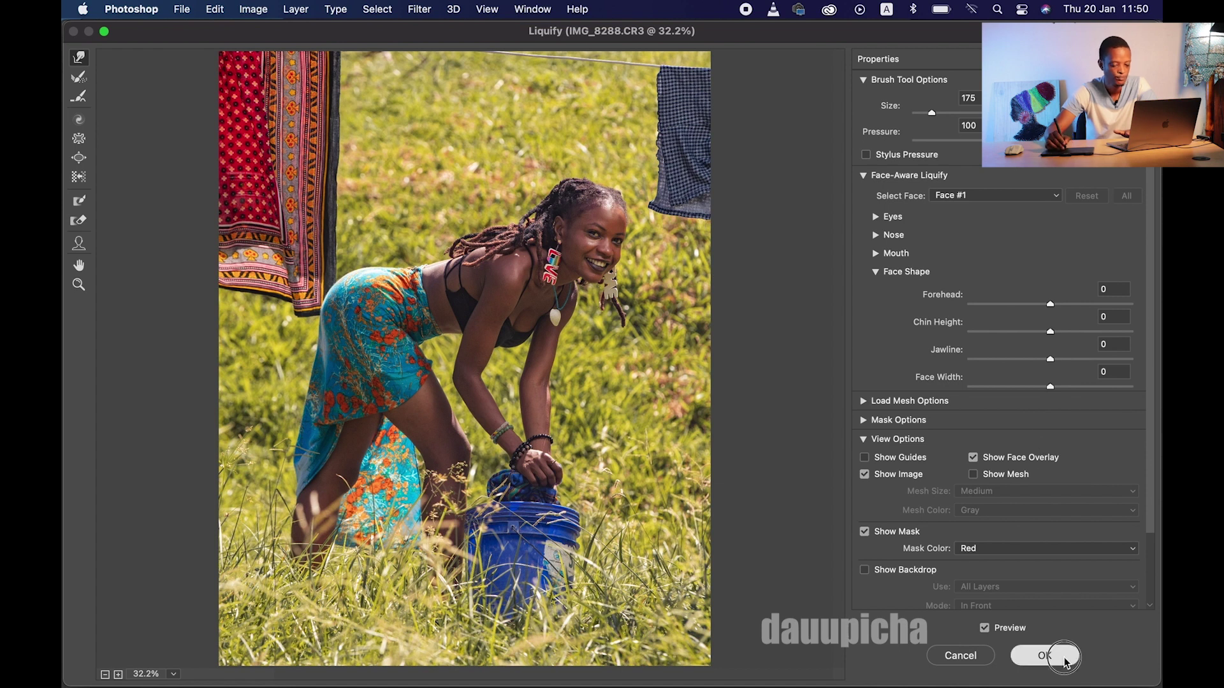
pyautogui.click(1044, 655)
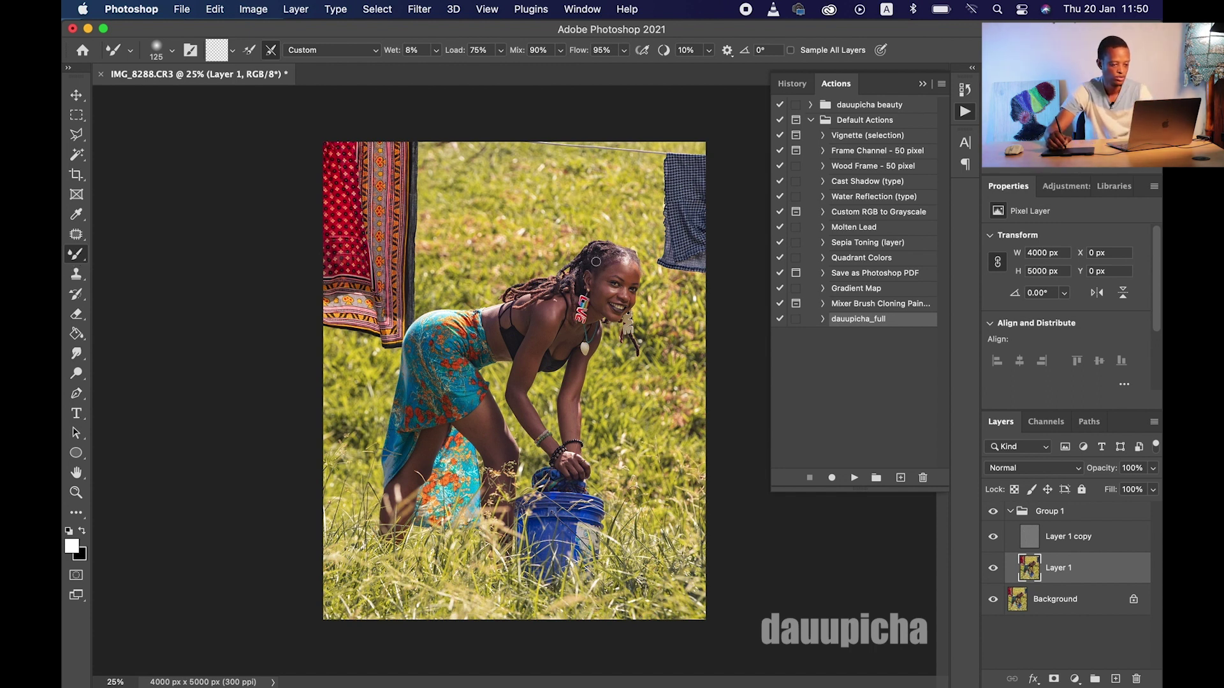
# Zoom in on the woman and smooth her facial skin on Layer 1 with the Mixer Brush at sizes 80 to 100
pyautogui.press('z')
pyautogui.click(608, 252)
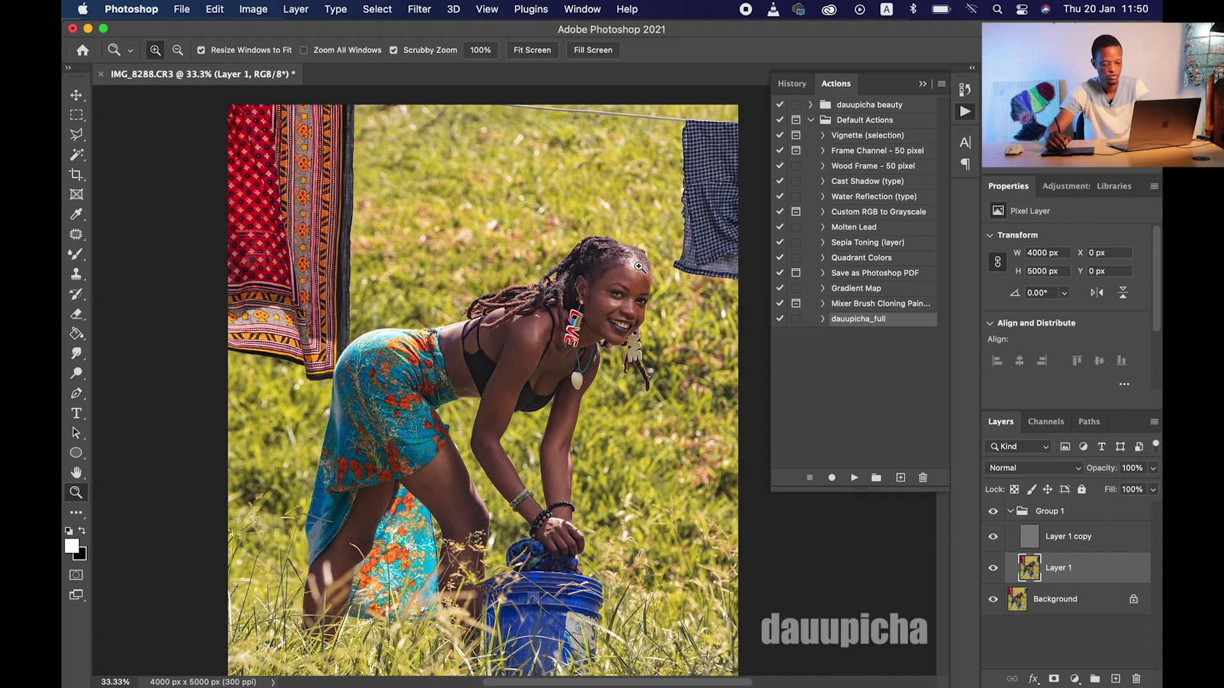
pyautogui.press('b')
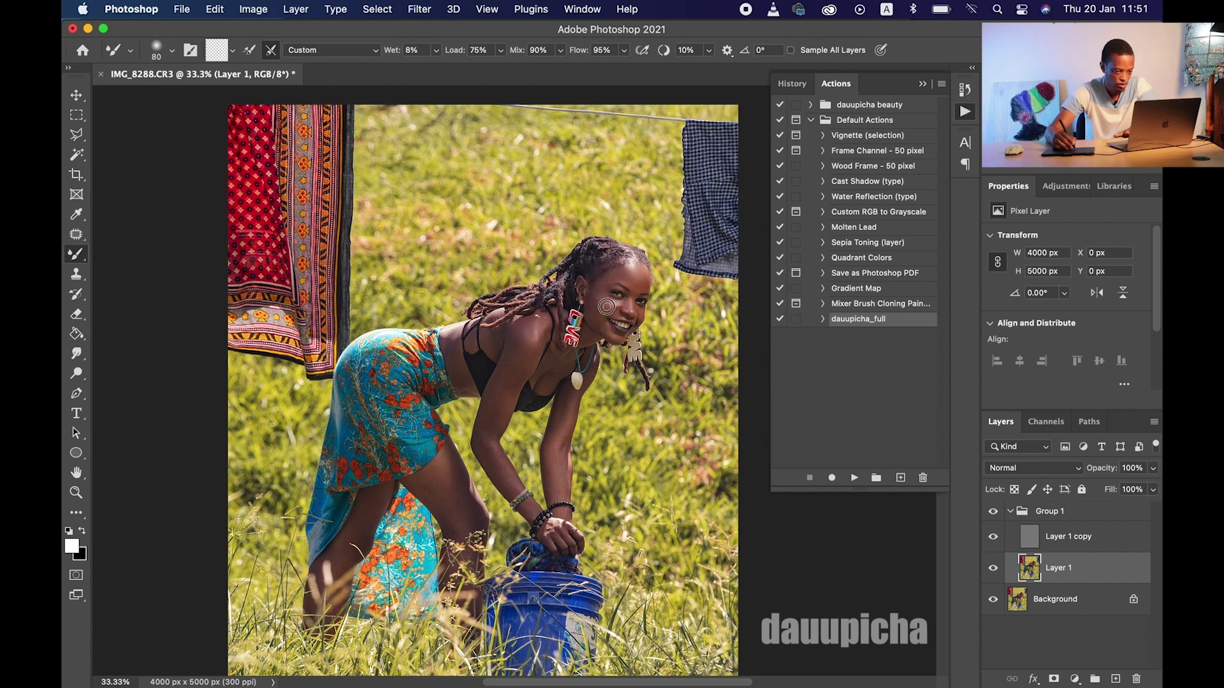
pyautogui.press(']')
pyautogui.press(']')
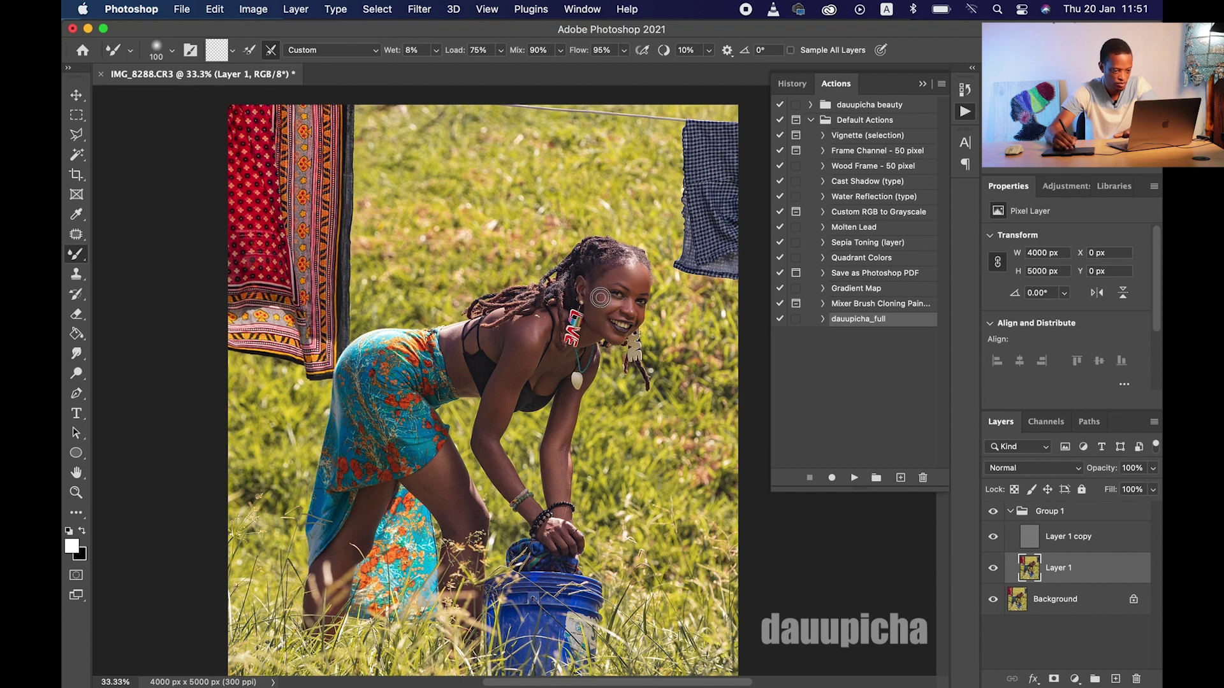
pyautogui.press('[')
pyautogui.press('[')
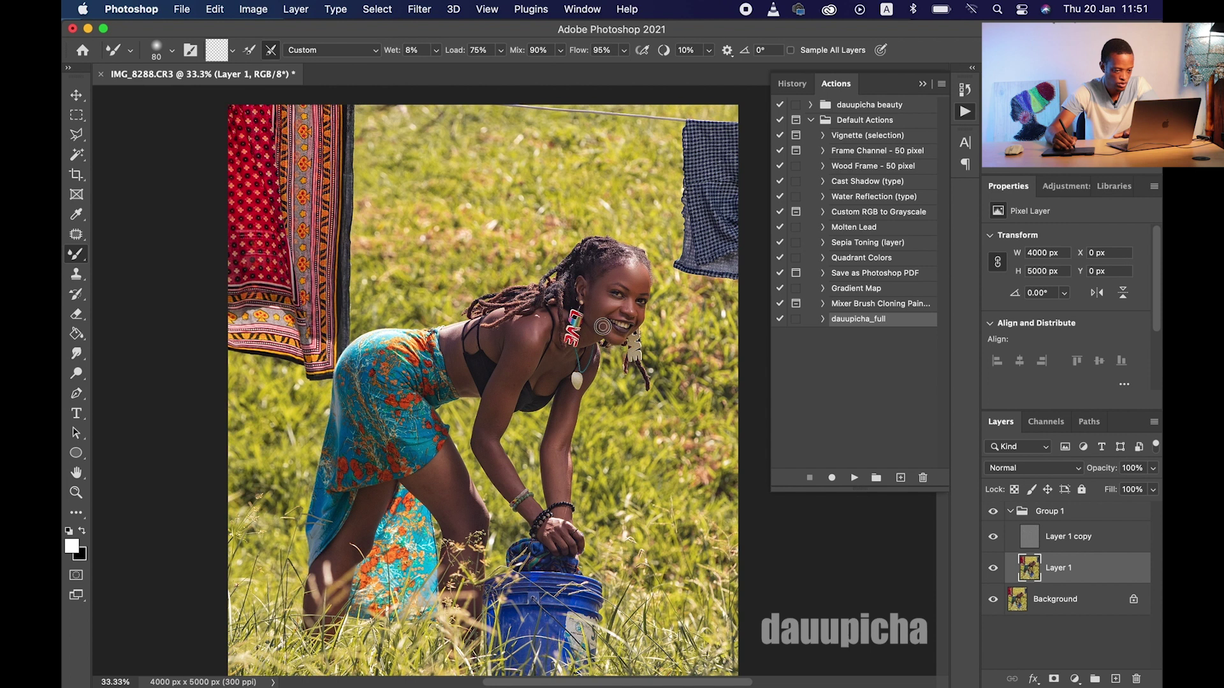
# Smooth the skin of the woman's shoulder and legs on Layer 1 with the Mixer Brush at sizes 100 to 200
pyautogui.press(']')
pyautogui.press(']')
pyautogui.press(']')
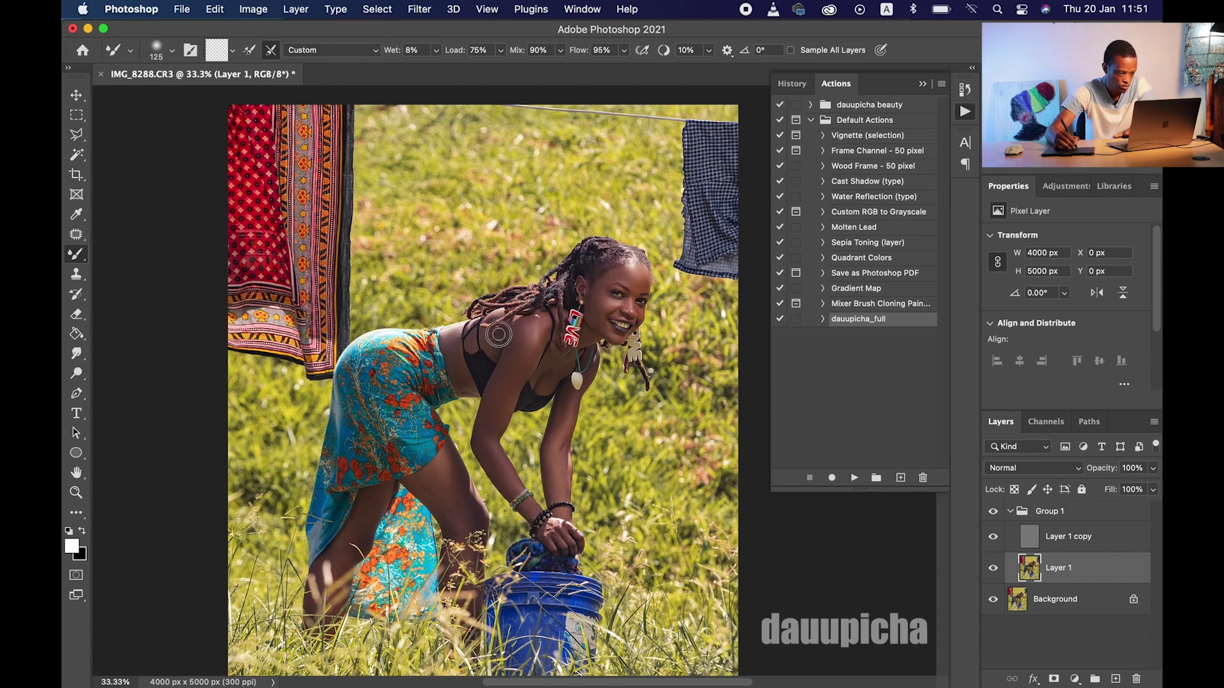
pyautogui.press(']')
pyautogui.press(']')
pyautogui.press(']')
pyautogui.press('[')
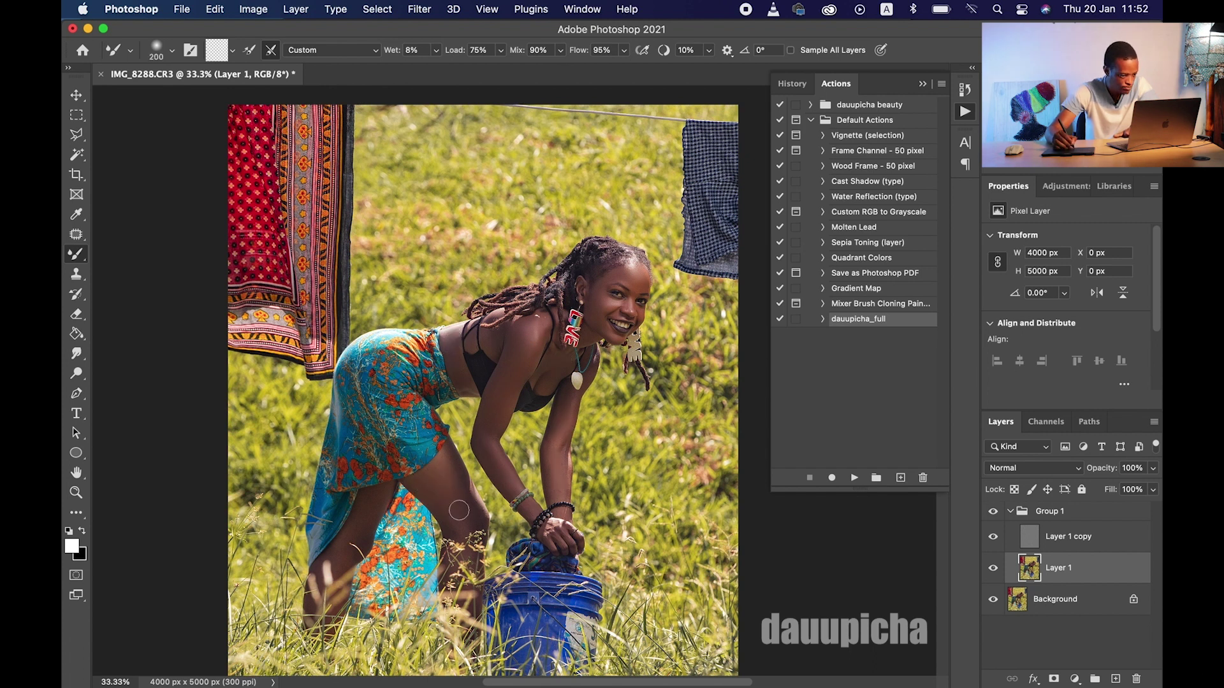
pyautogui.press('[')
pyautogui.press('[')
pyautogui.press('[')
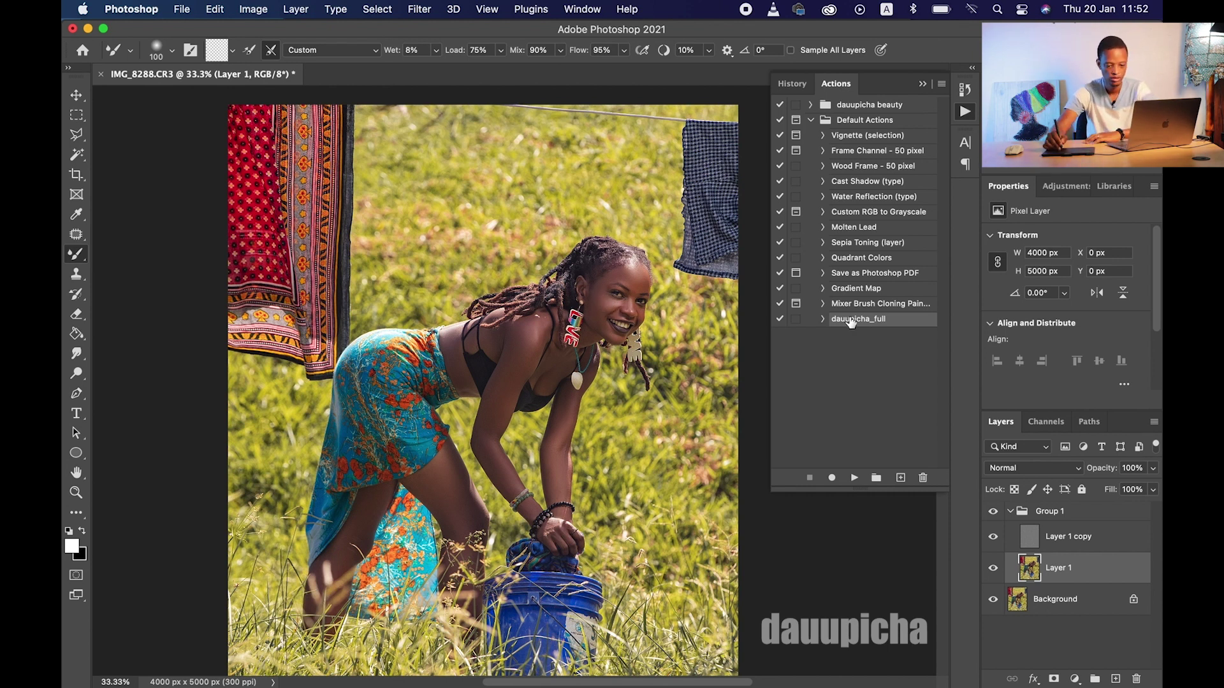
# Collapse Group 1 and compare the photo before and after the retouch by isolating the Background layer
pyautogui.click(1082, 514)
pyautogui.click(1011, 512)
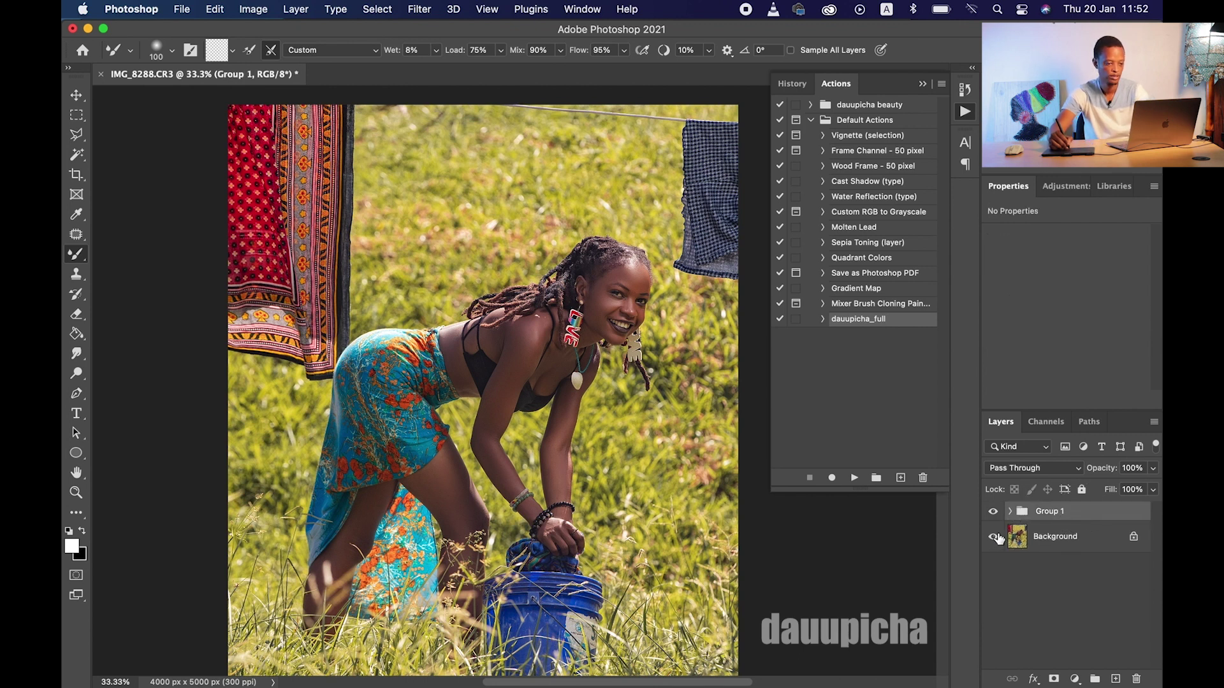
pyautogui.keyDown('alt'); pyautogui.click(994, 537); pyautogui.keyUp('alt')
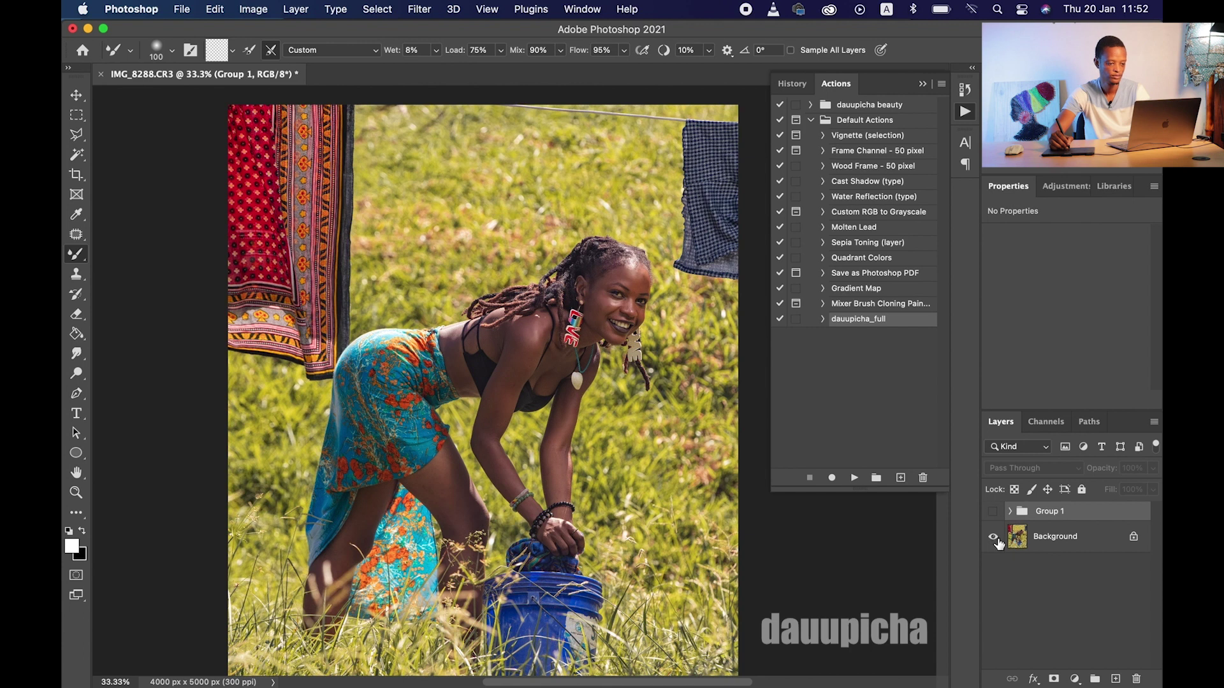
pyautogui.keyDown('alt'); pyautogui.click(994, 539); pyautogui.keyUp('alt')
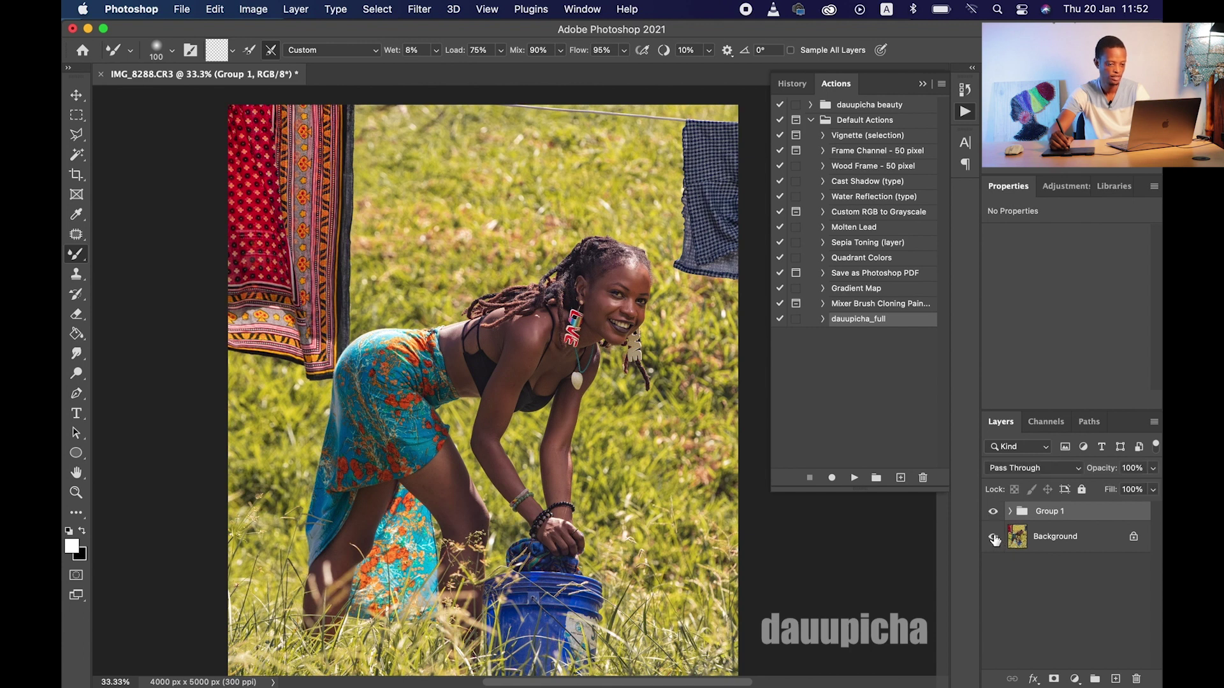
pyautogui.keyDown('alt'); pyautogui.click(994, 538); pyautogui.keyUp('alt')
pyautogui.keyDown('alt'); pyautogui.click(995, 538); pyautogui.keyUp('alt')
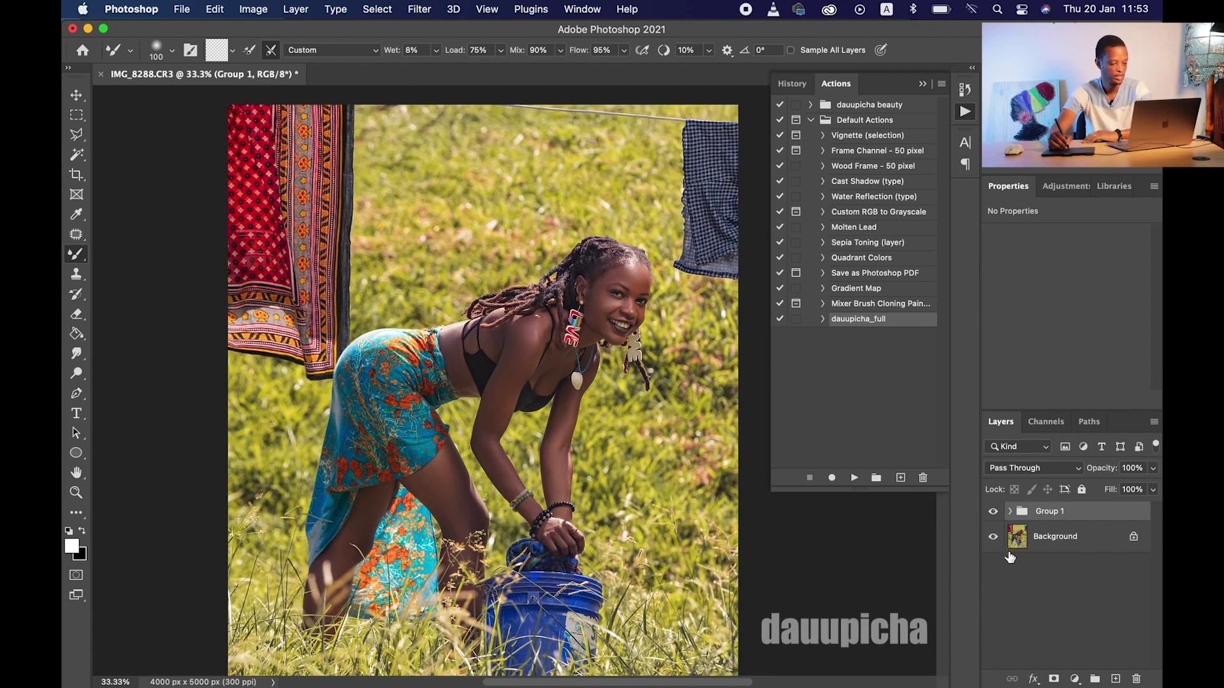
# Add a Curves adjustment layer above Group 1 and raise the RGB midtones strongly to brighten the photo
pyautogui.click(1075, 679)
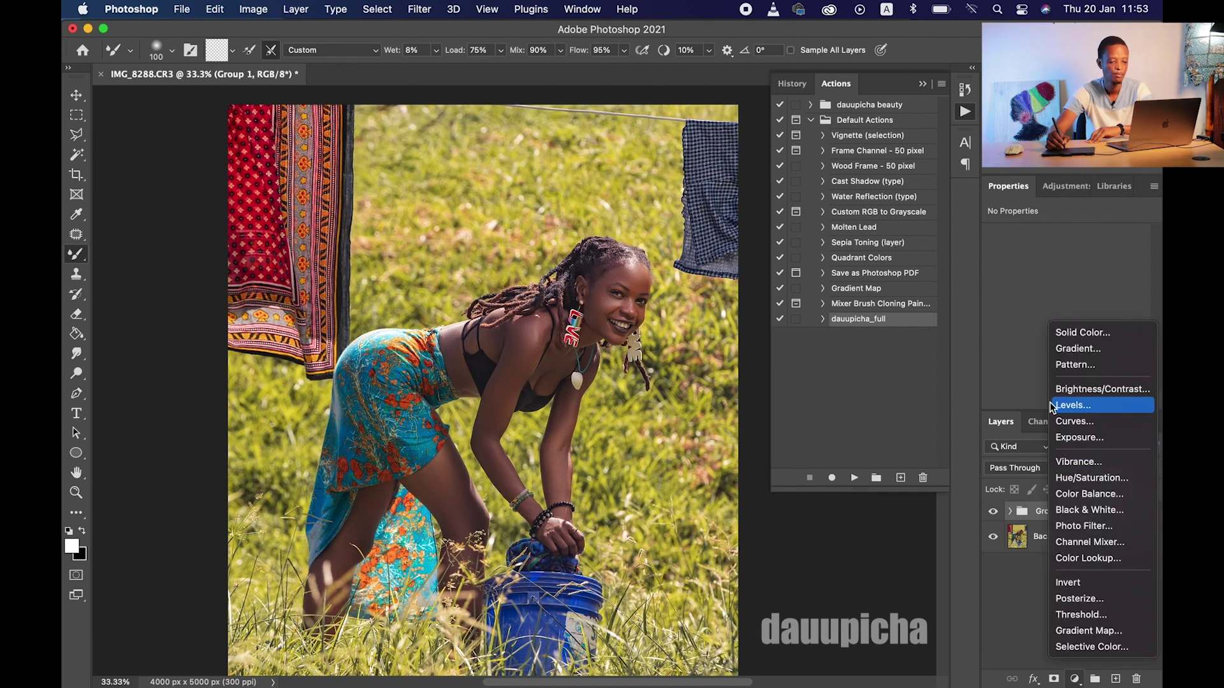
pyautogui.click(1065, 419)
pyautogui.moveTo(1082, 324); pyautogui.dragTo(1066, 300)
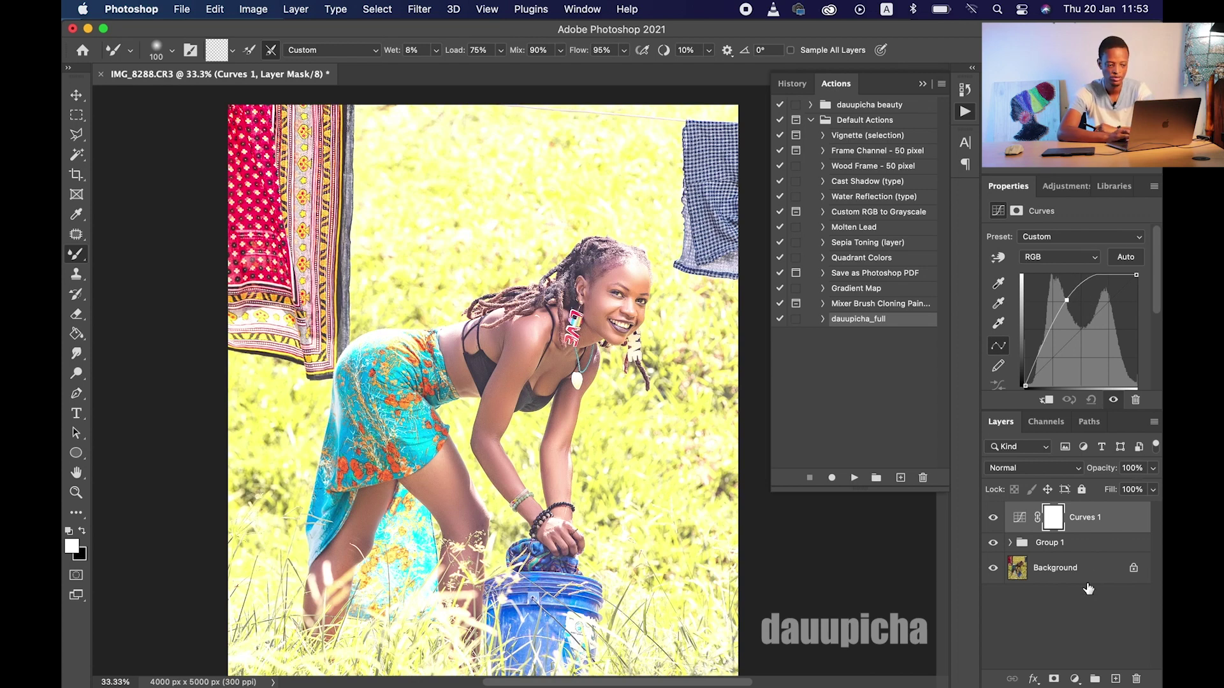
# In the Curves layer's Blend If settings, split the Underlying Layer black slider to 54 / 165
pyautogui.rightClick(1100, 521)
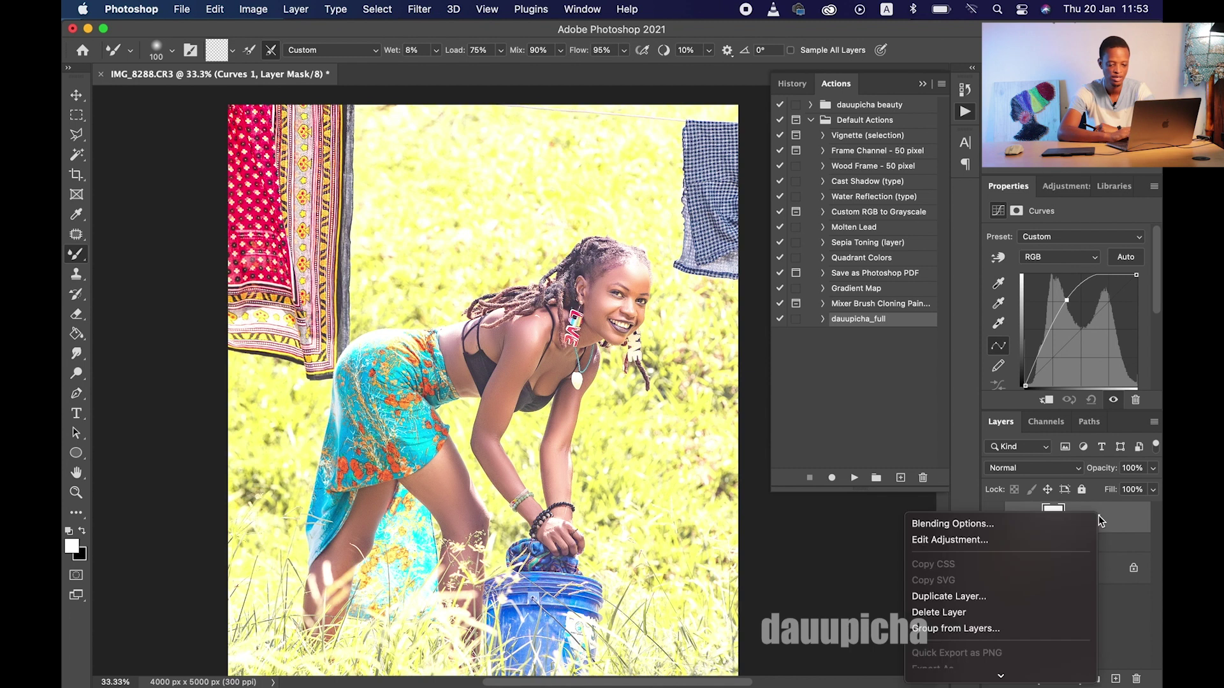
pyautogui.click(1044, 526)
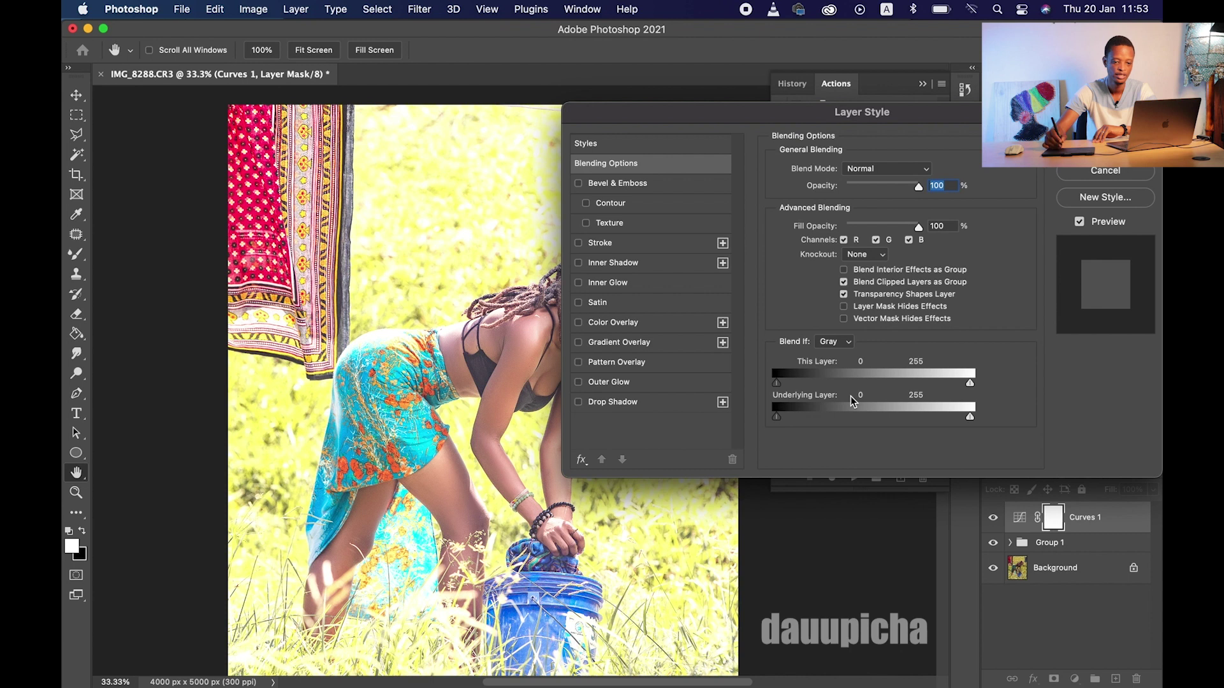
pyautogui.moveTo(778, 417); pyautogui.dragTo(858, 421)
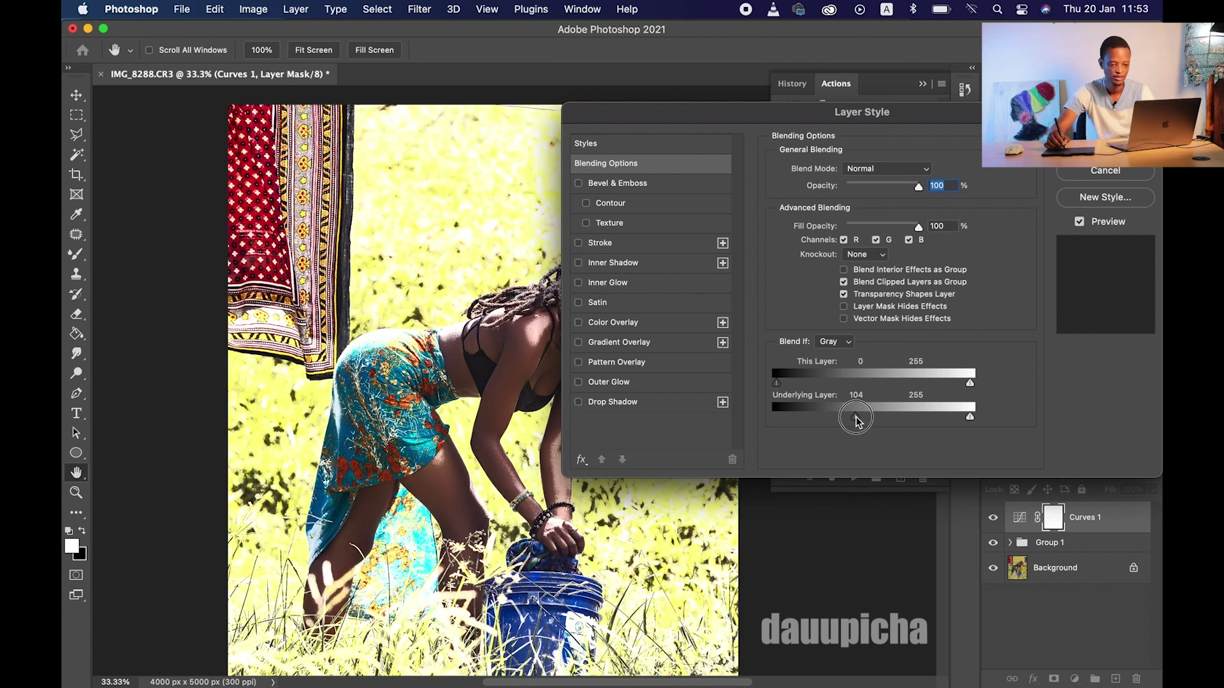
pyautogui.moveTo(854, 419); pyautogui.dragTo(912, 415)
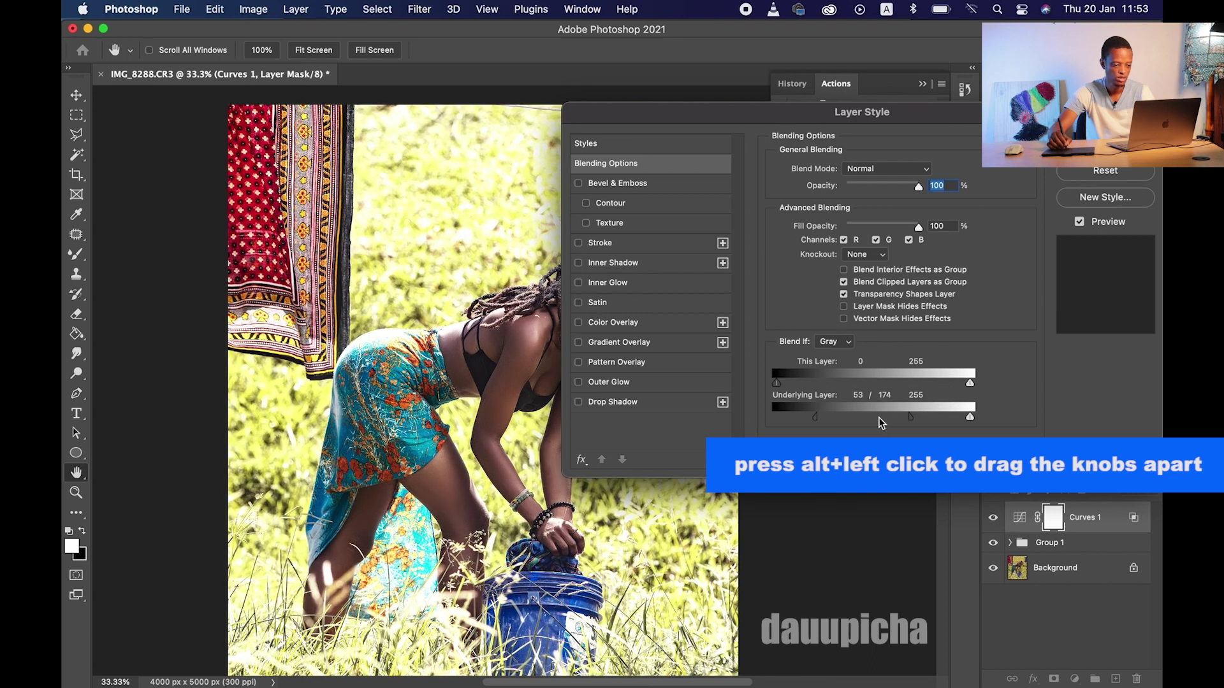
pyautogui.moveTo(819, 426)
pyautogui.mouseDown()
pyautogui.moveTo(849, 415)
pyautogui.moveTo(801, 418)
pyautogui.moveTo(820, 426)
pyautogui.mouseUp()
pyautogui.moveTo(913, 420)
pyautogui.mouseDown()
pyautogui.moveTo(880, 423)
pyautogui.moveTo(904, 425)
pyautogui.mouseUp()
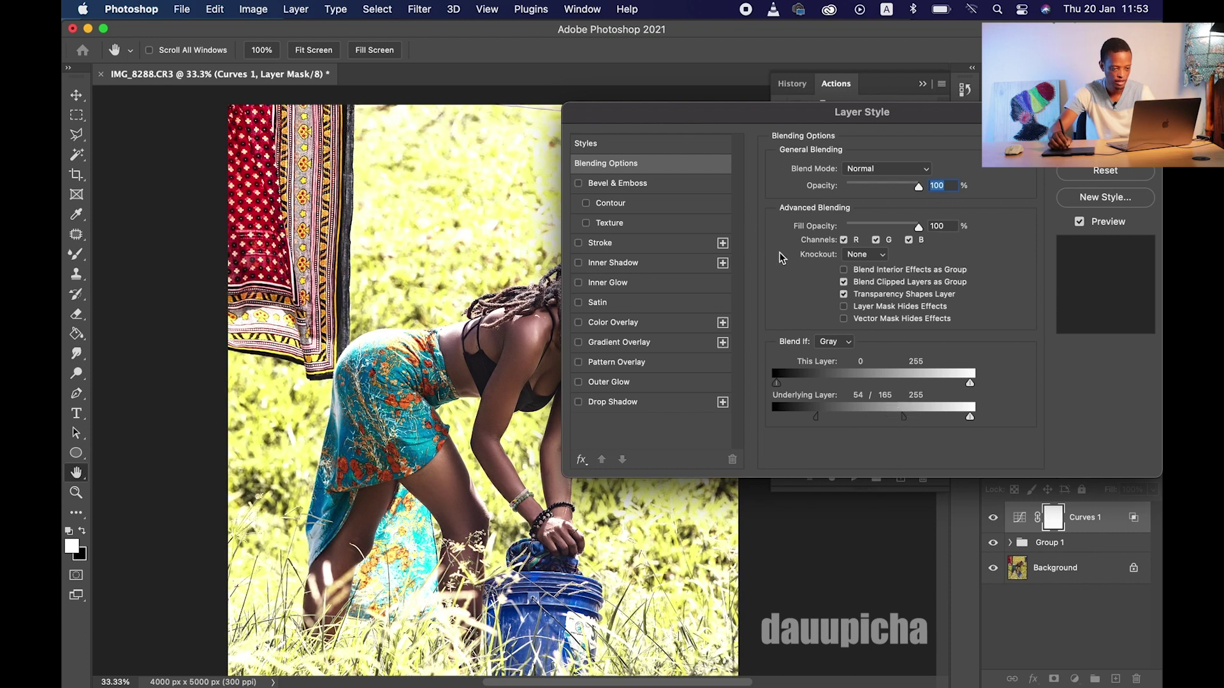
# Spread the two halves of the Underlying Layer black slider slightly further apart and apply the layer style
pyautogui.moveTo(672, 112); pyautogui.dragTo(799, 86)
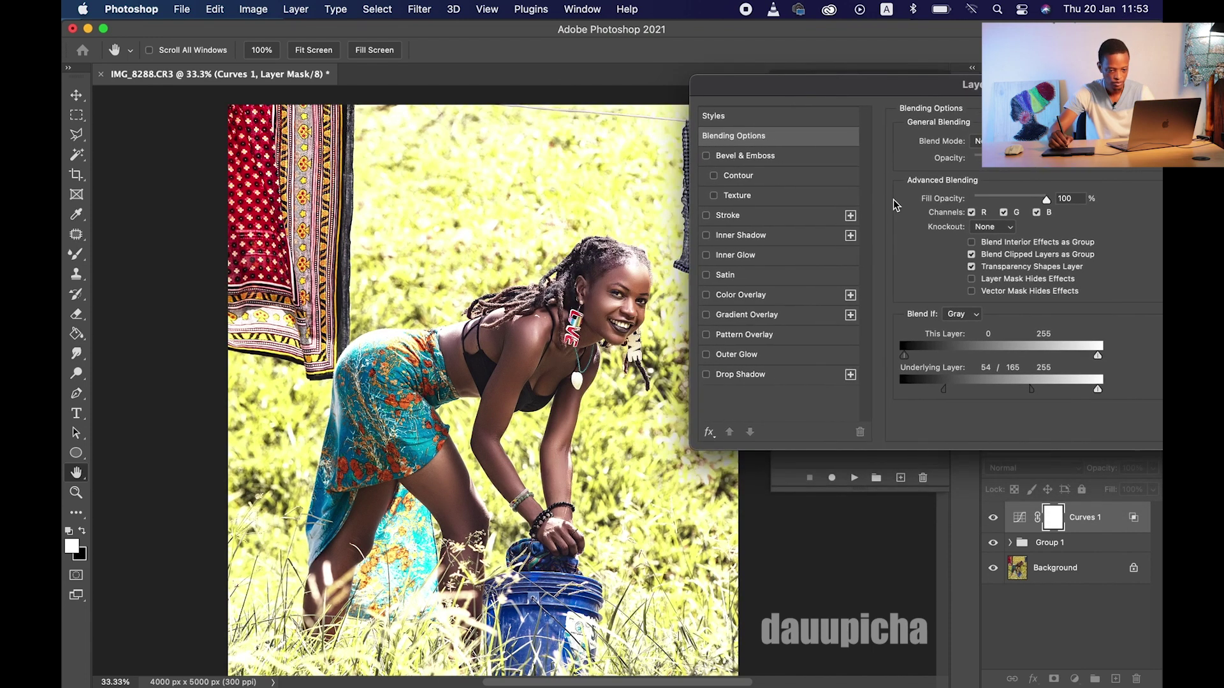
pyautogui.moveTo(1032, 390)
pyautogui.mouseDown()
pyautogui.moveTo(1013, 399)
pyautogui.moveTo(1047, 391)
pyautogui.mouseUp()
pyautogui.moveTo(943, 388)
pyautogui.mouseDown()
pyautogui.moveTo(932, 400)
pyautogui.moveTo(939, 391)
pyautogui.mouseUp()
pyautogui.moveTo(1011, 91); pyautogui.dragTo(753, 137)
pyautogui.click(976, 169)
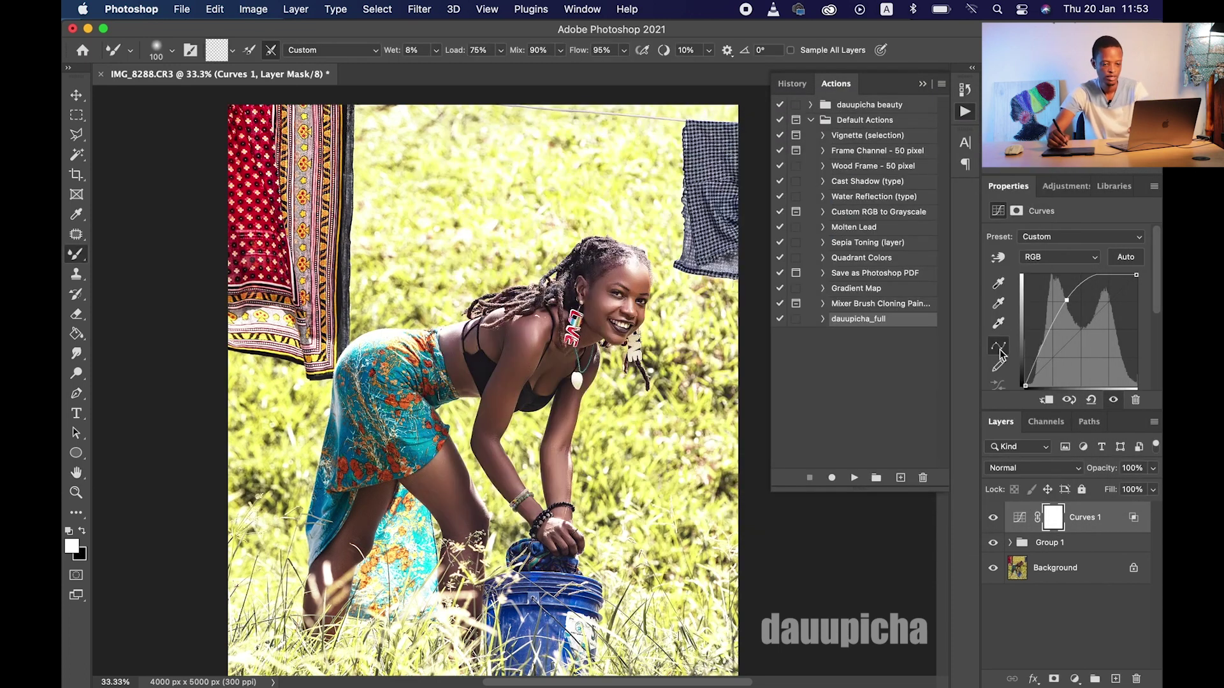
# Set the Curves 1 layer's opacity to 45% and toggle its visibility to compare the effect
pyautogui.moveTo(1103, 476)
pyautogui.mouseDown()
pyautogui.moveTo(1069, 479)
pyautogui.moveTo(1084, 480)
pyautogui.mouseUp()
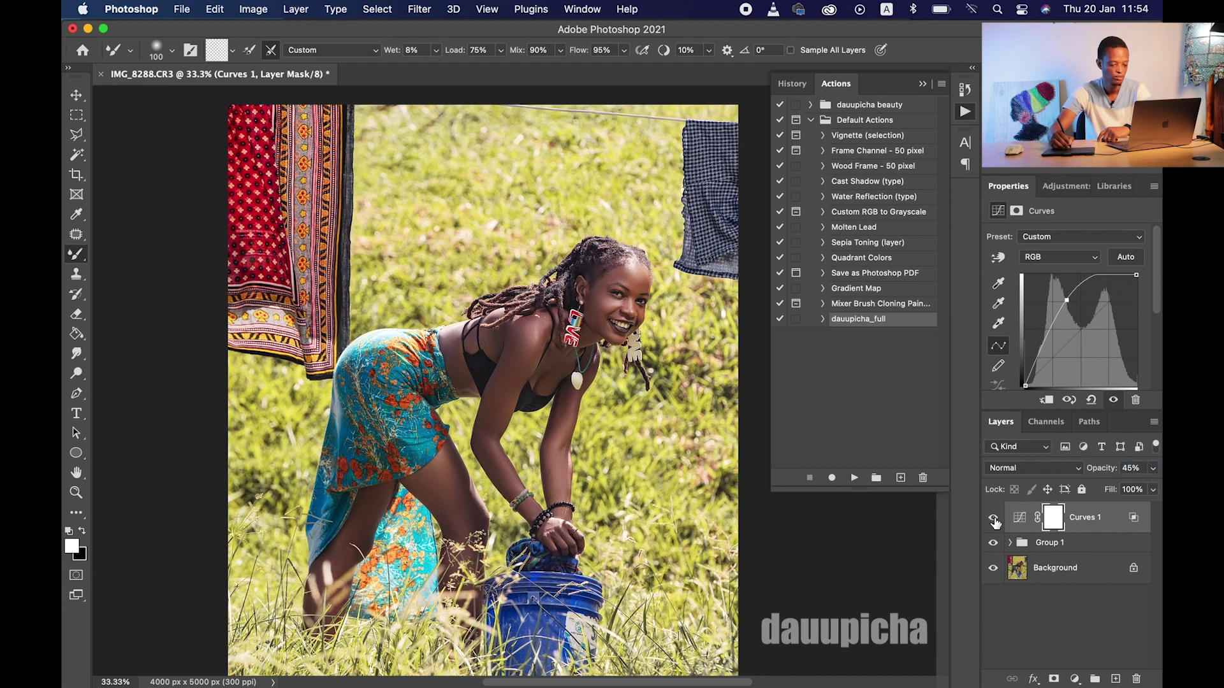
pyautogui.click(993, 518)
pyautogui.click(993, 518)
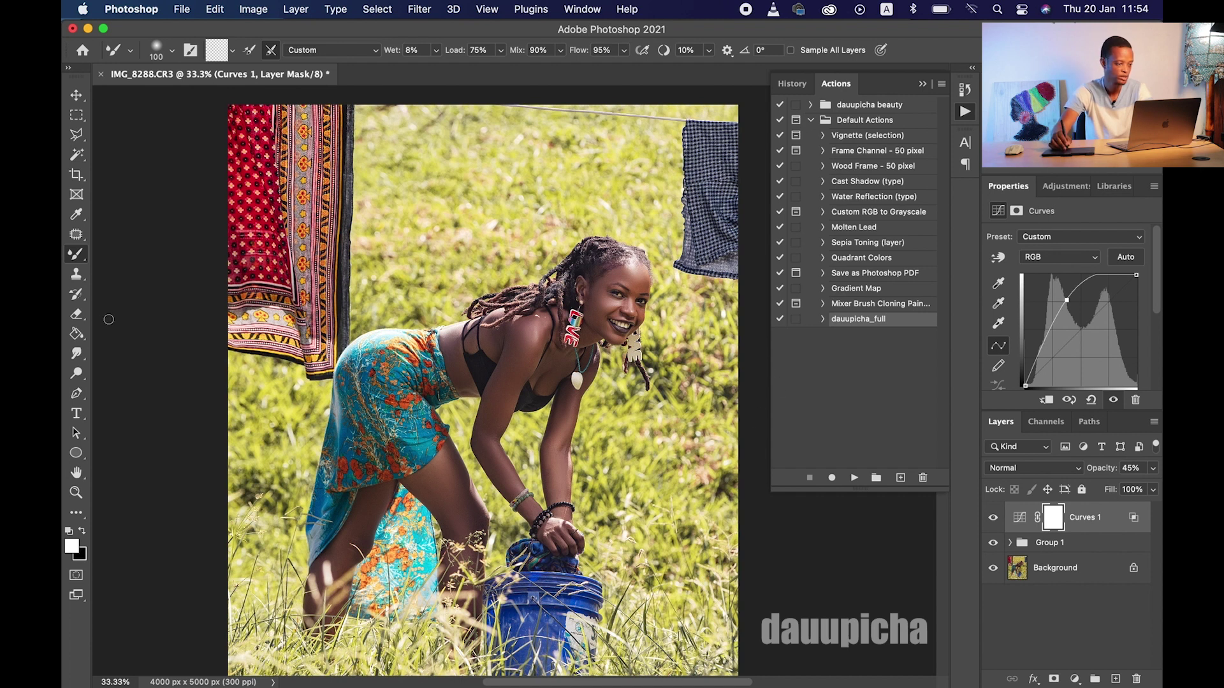
# Set up the Brush tool with a round brush at size 600 and black as the foreground color for masking Curves 1
pyautogui.click(76, 255)
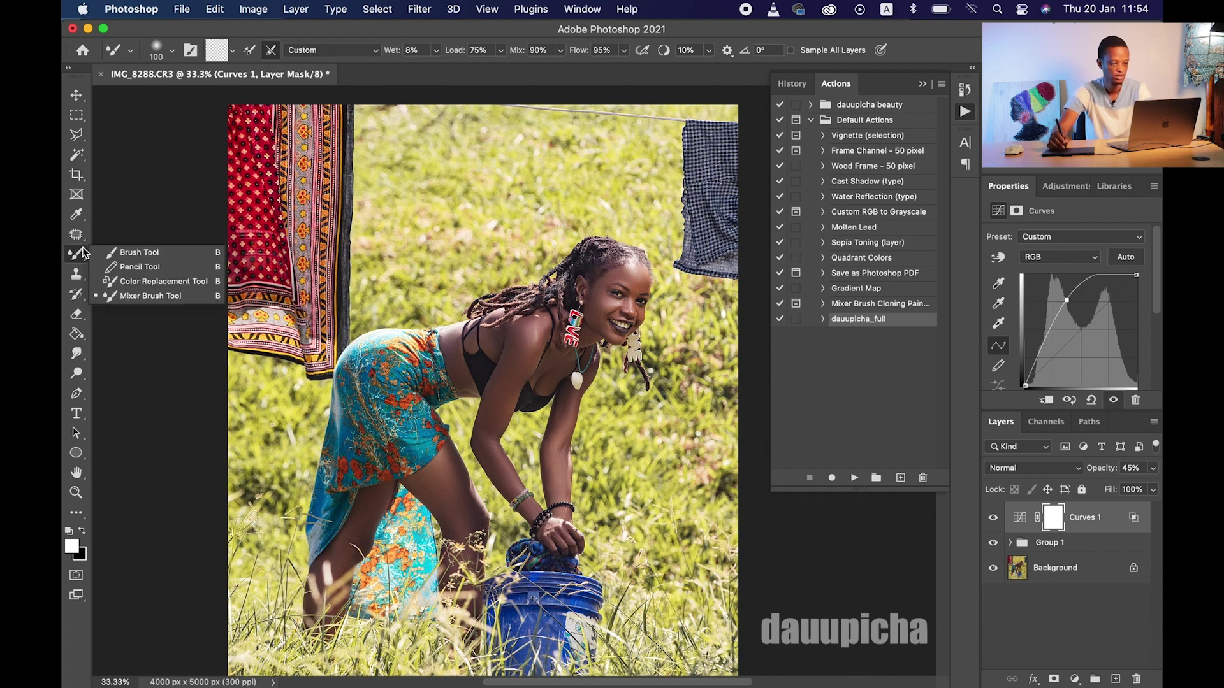
pyautogui.click(122, 249)
pyautogui.click(171, 49)
pyautogui.click(191, 247)
pyautogui.click(318, 30)
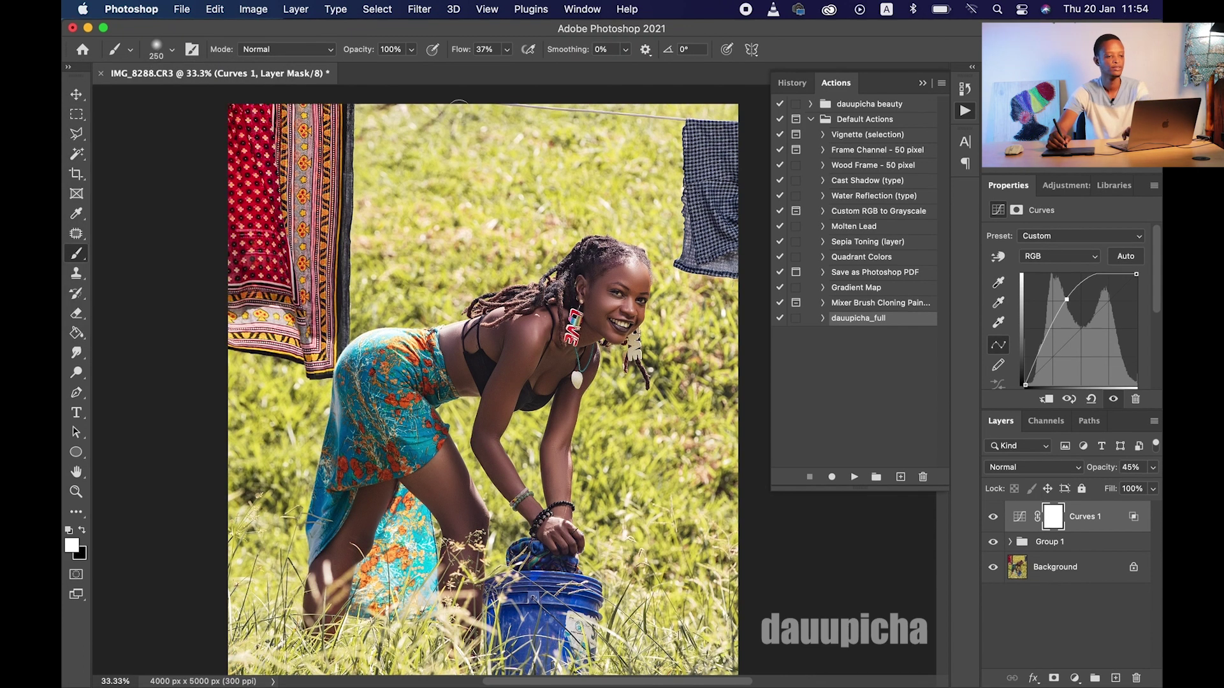
pyautogui.press(']')
pyautogui.press(']')
pyautogui.press(']')
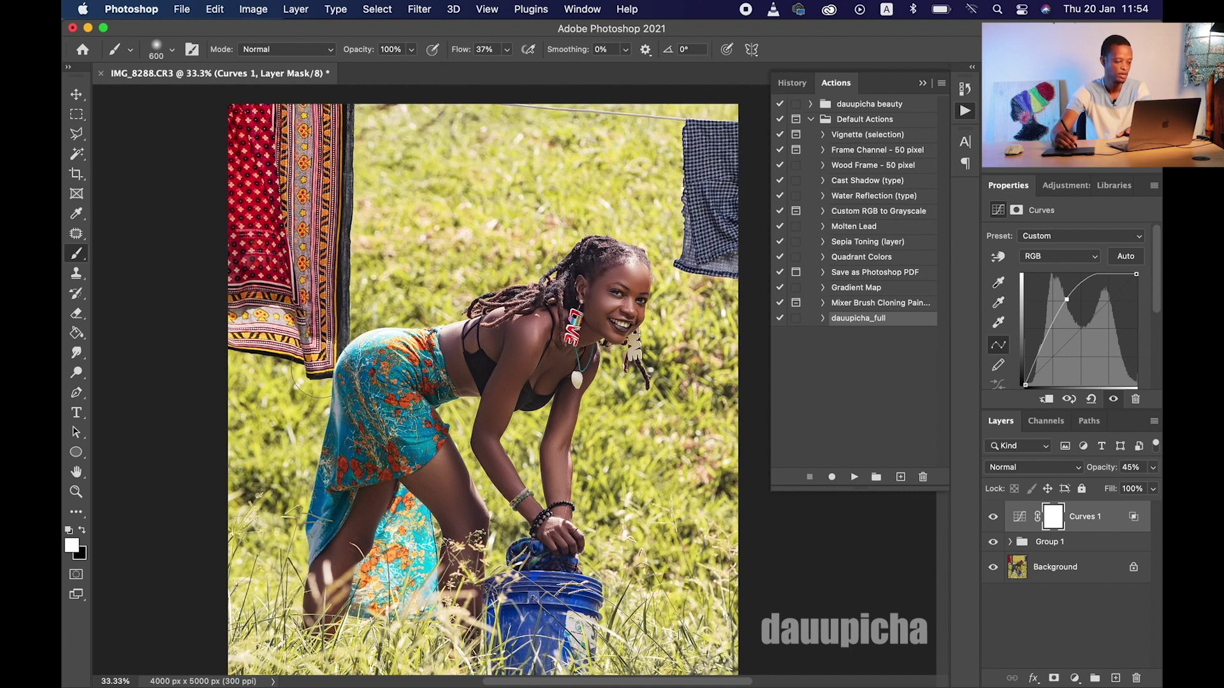
pyautogui.click(82, 531)
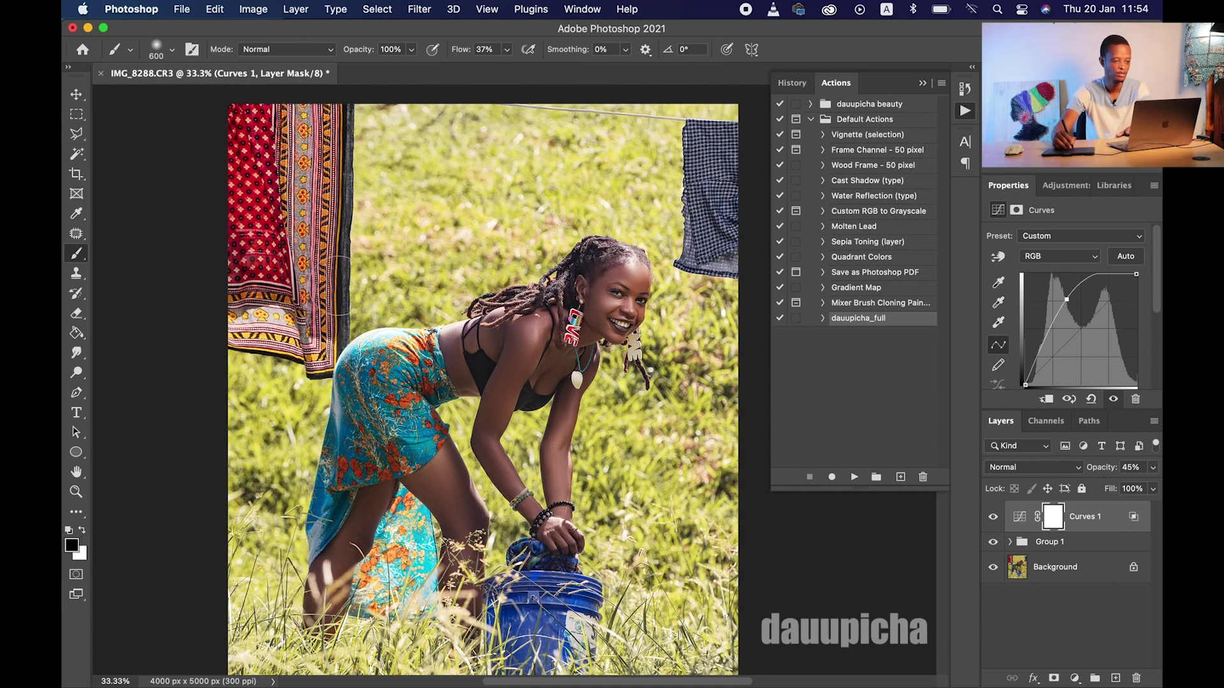
# Paint the Curves brightening off the background on the layer mask with brush size 800, refining around the woman's body with smaller sizes
pyautogui.press(']')
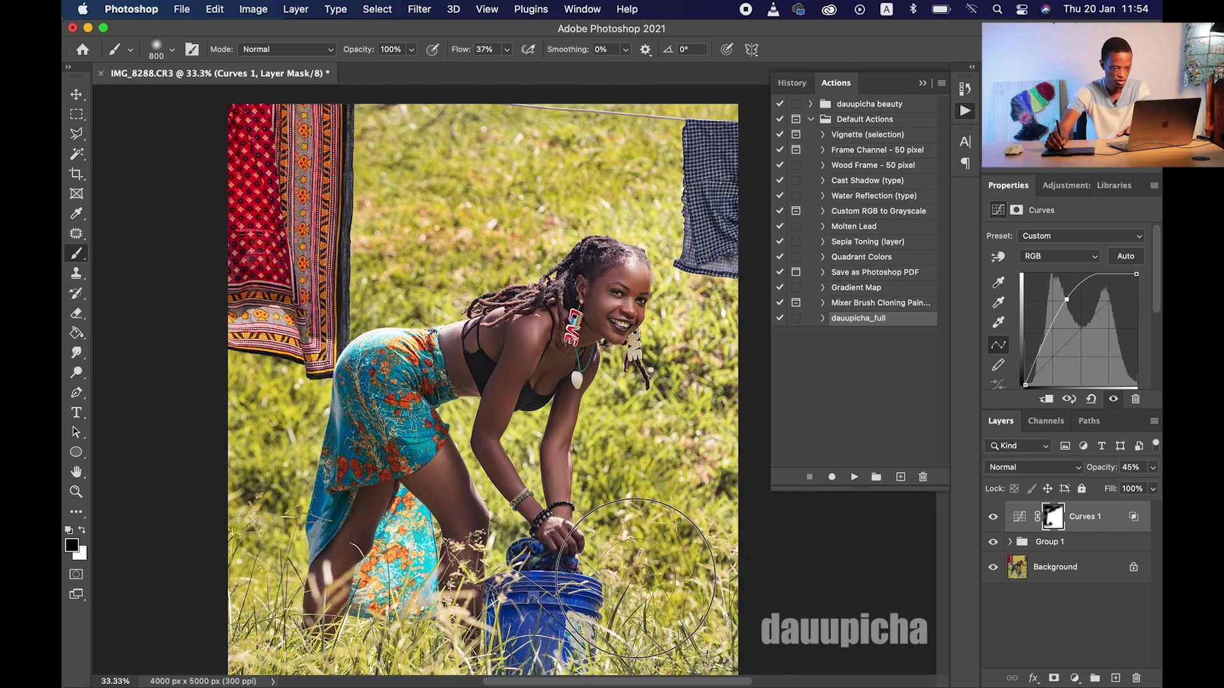
pyautogui.moveTo(634, 499)
pyautogui.mouseDown()
pyautogui.moveTo(712, 465)
pyautogui.moveTo(708, 392)
pyautogui.moveTo(676, 395)
pyautogui.moveTo(721, 281)
pyautogui.moveTo(703, 363)
pyautogui.moveTo(644, 425)
pyautogui.moveTo(716, 579)
pyautogui.moveTo(685, 311)
pyautogui.moveTo(724, 178)
pyautogui.moveTo(719, 123)
pyautogui.moveTo(655, 123)
pyautogui.moveTo(685, 156)
pyautogui.moveTo(628, 184)
pyautogui.moveTo(627, 210)
pyautogui.moveTo(435, 275)
pyautogui.moveTo(420, 268)
pyautogui.moveTo(411, 150)
pyautogui.moveTo(450, 119)
pyautogui.moveTo(236, 144)
pyautogui.moveTo(259, 133)
pyautogui.moveTo(269, 314)
pyautogui.moveTo(308, 369)
pyautogui.mouseUp()
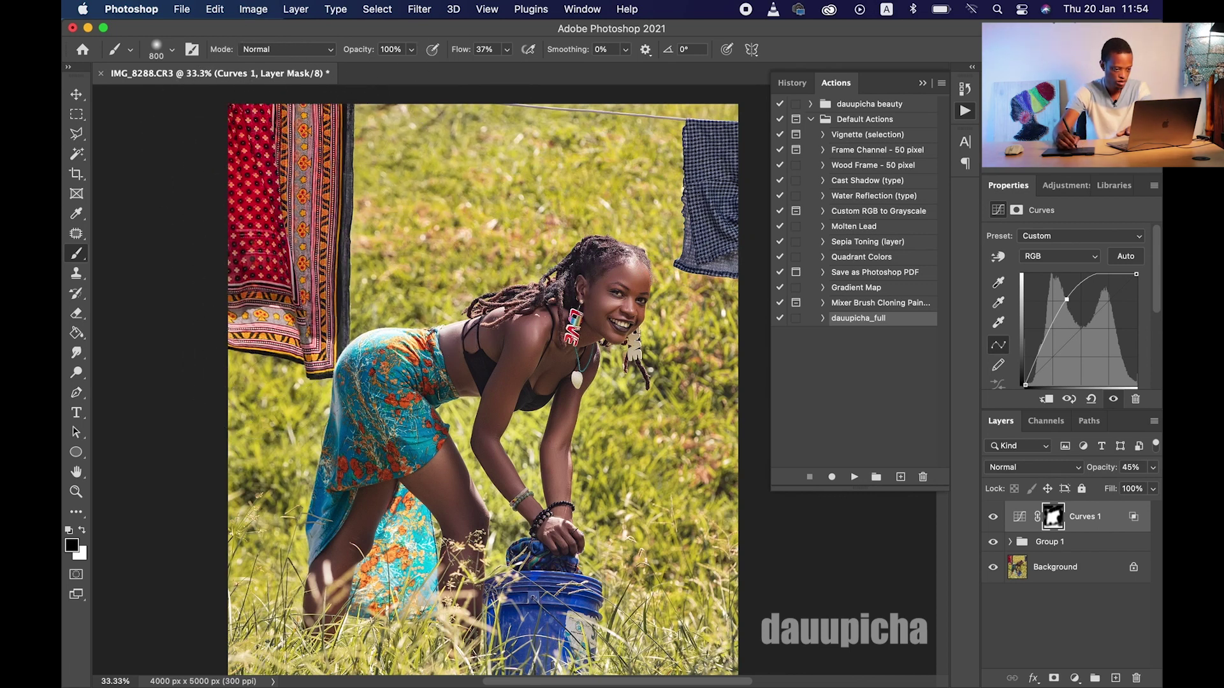
pyautogui.moveTo(464, 413)
pyautogui.mouseDown()
pyautogui.moveTo(513, 535)
pyautogui.moveTo(497, 566)
pyautogui.mouseUp()
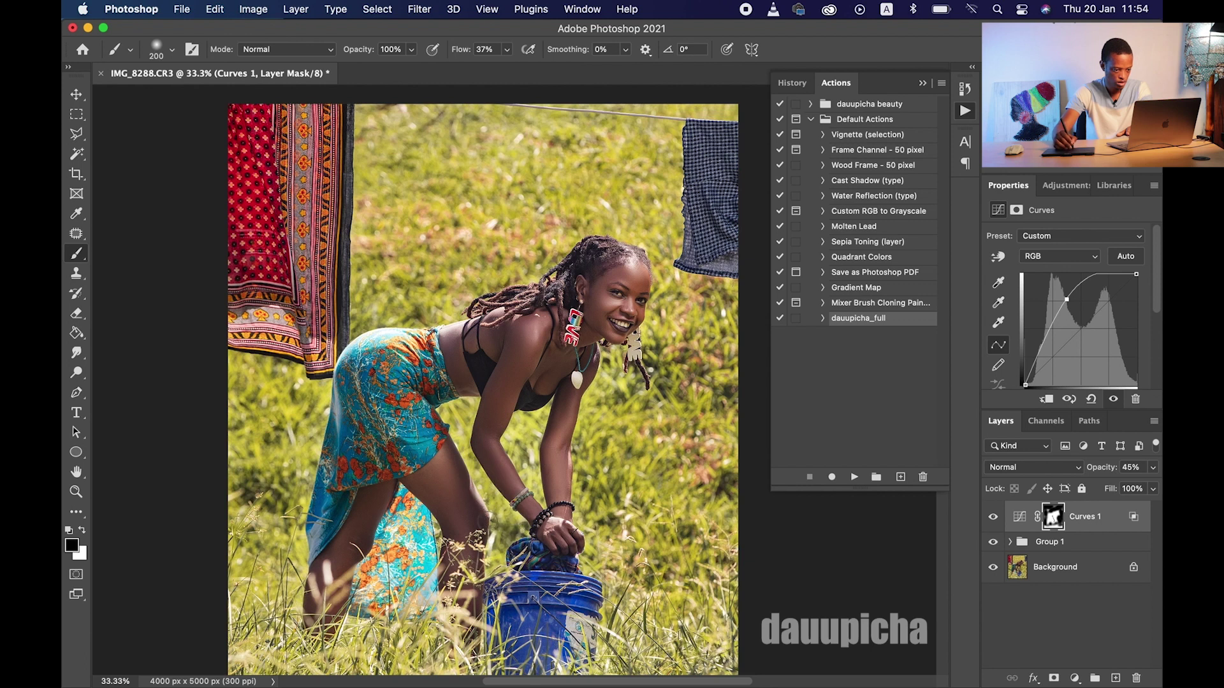
pyautogui.moveTo(527, 424)
pyautogui.mouseDown()
pyautogui.moveTo(534, 487)
pyautogui.moveTo(513, 446)
pyautogui.moveTo(528, 446)
pyautogui.mouseUp()
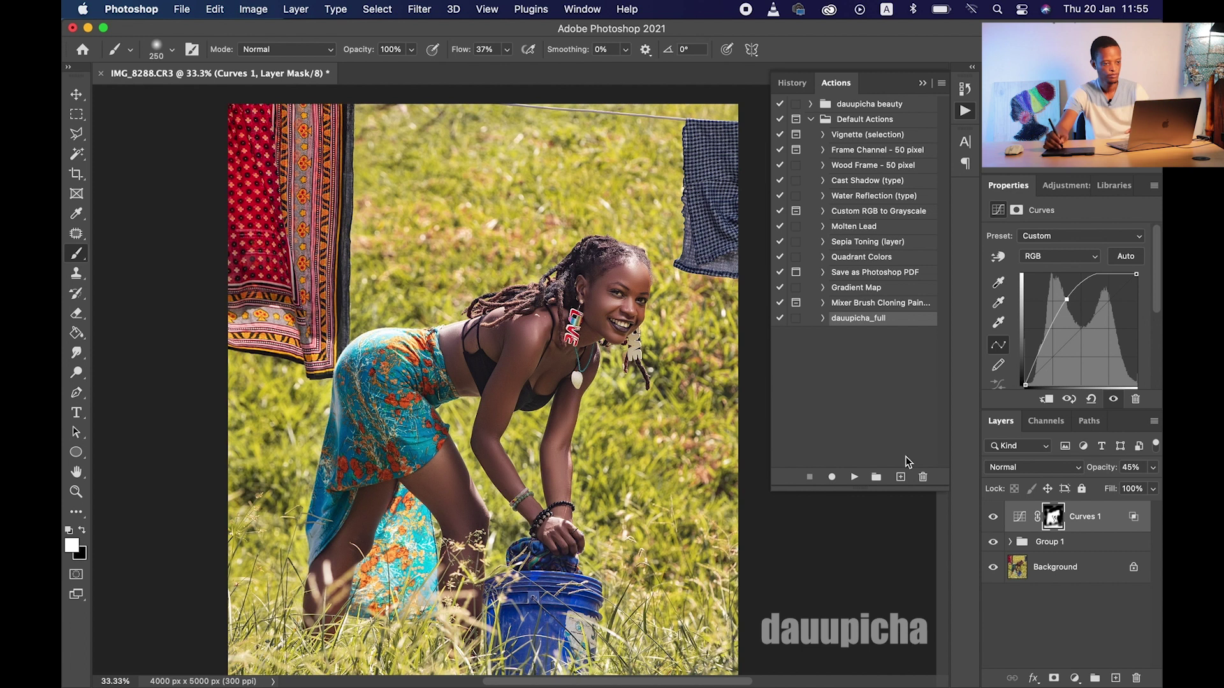
# Switch the foreground color back to black and enlarge the mask brush to size 800
pyautogui.press('x')
pyautogui.press(']')
pyautogui.press(']')
pyautogui.press(']')
pyautogui.press(']')
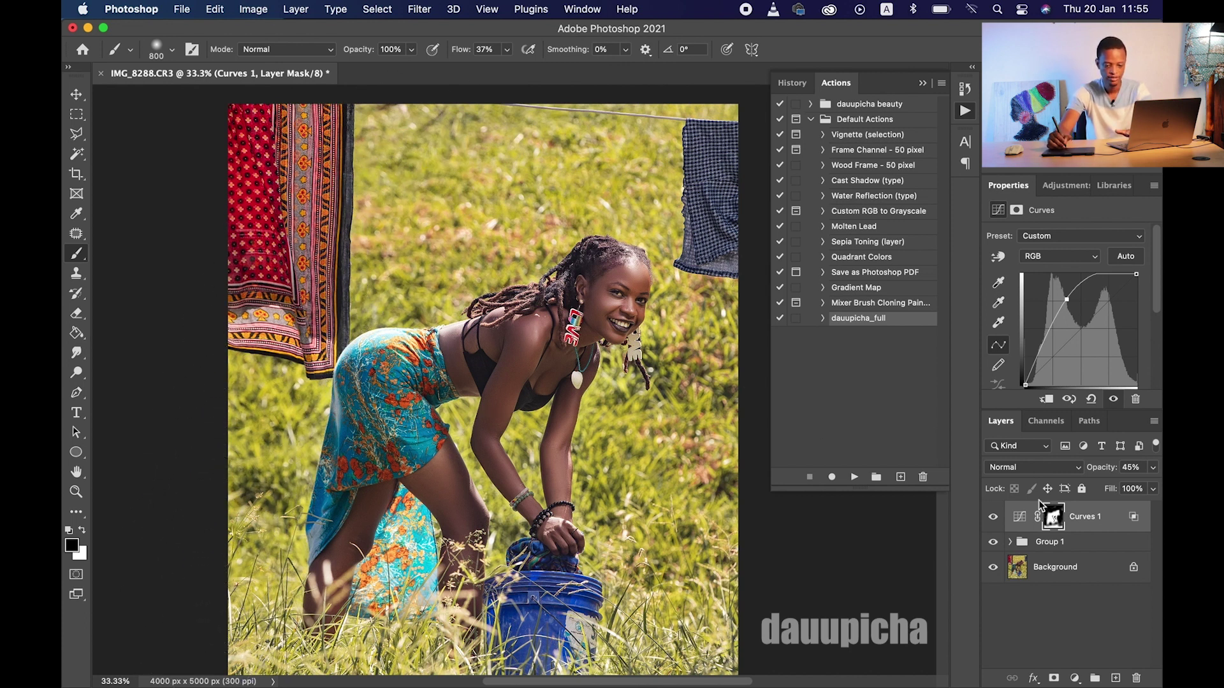
# Add a Selective Color adjustment layer and set its Yellows to Cyan +85, Magenta +14, Yellow -35 and Black +28
pyautogui.click(1076, 680)
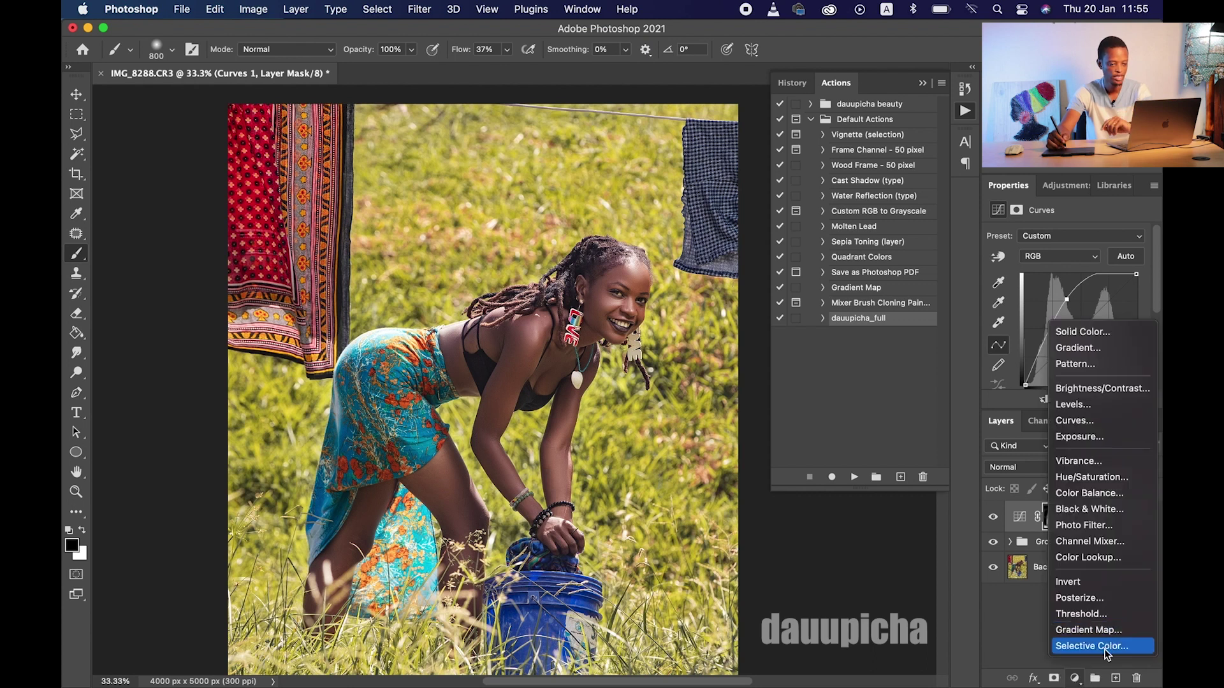
pyautogui.click(1104, 648)
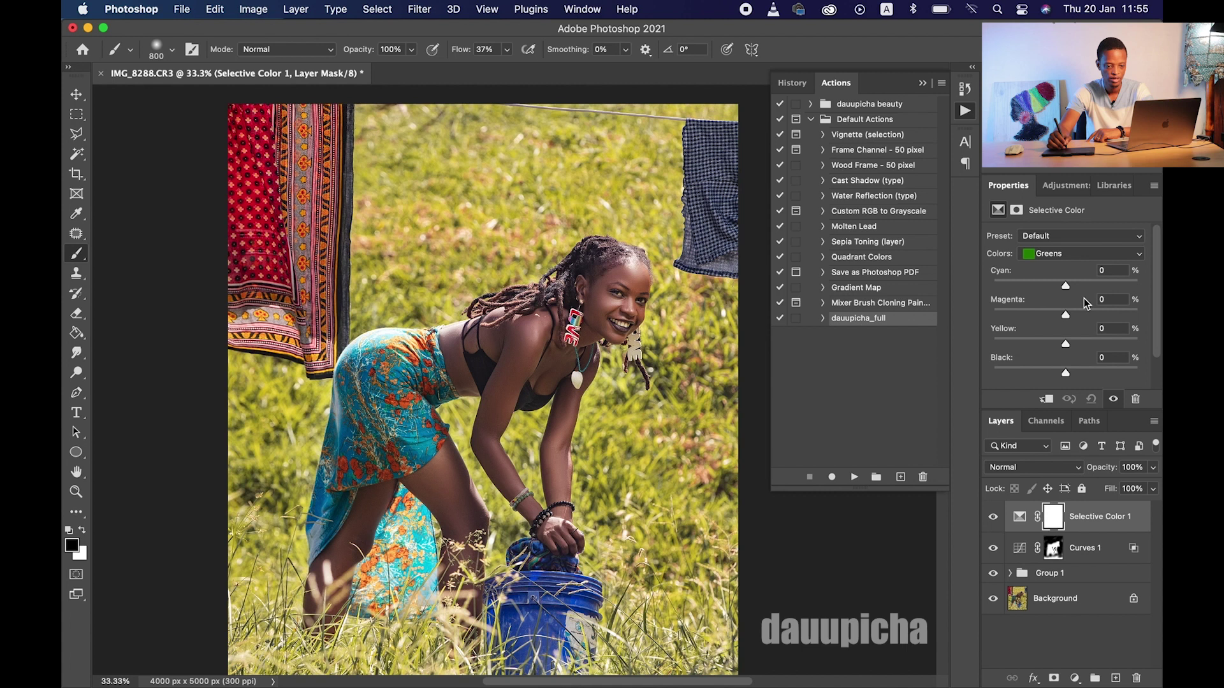
pyautogui.moveTo(1065, 286); pyautogui.dragTo(1065, 315)
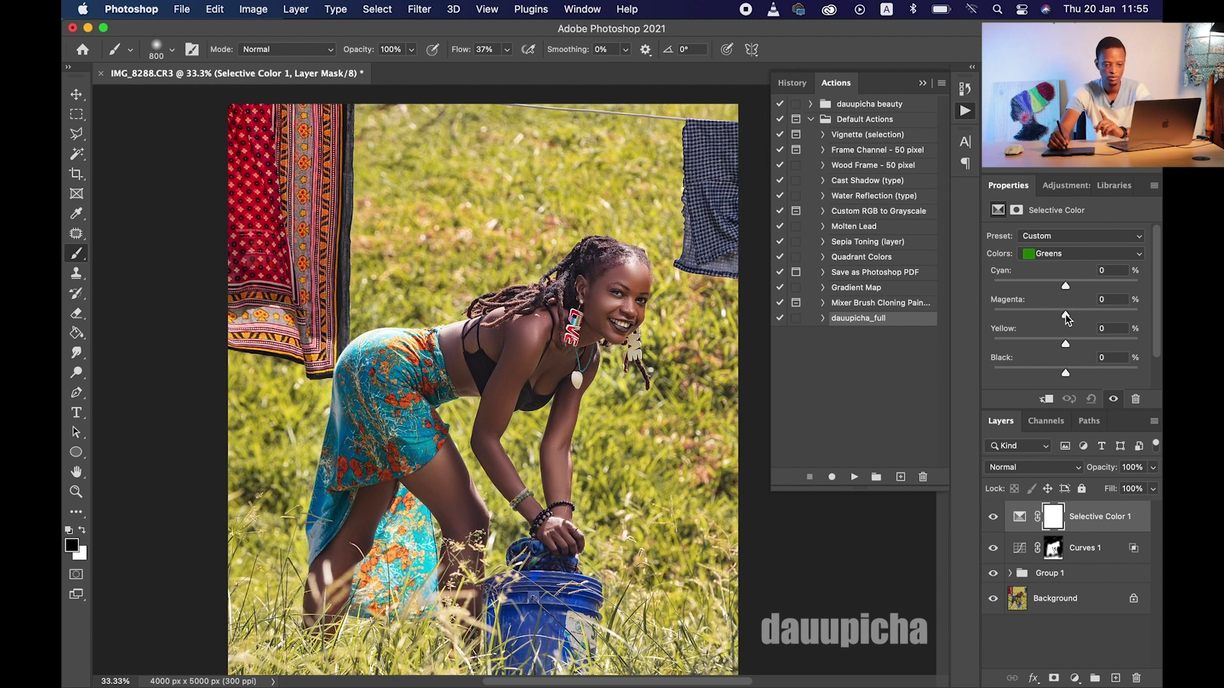
pyautogui.click(1061, 255)
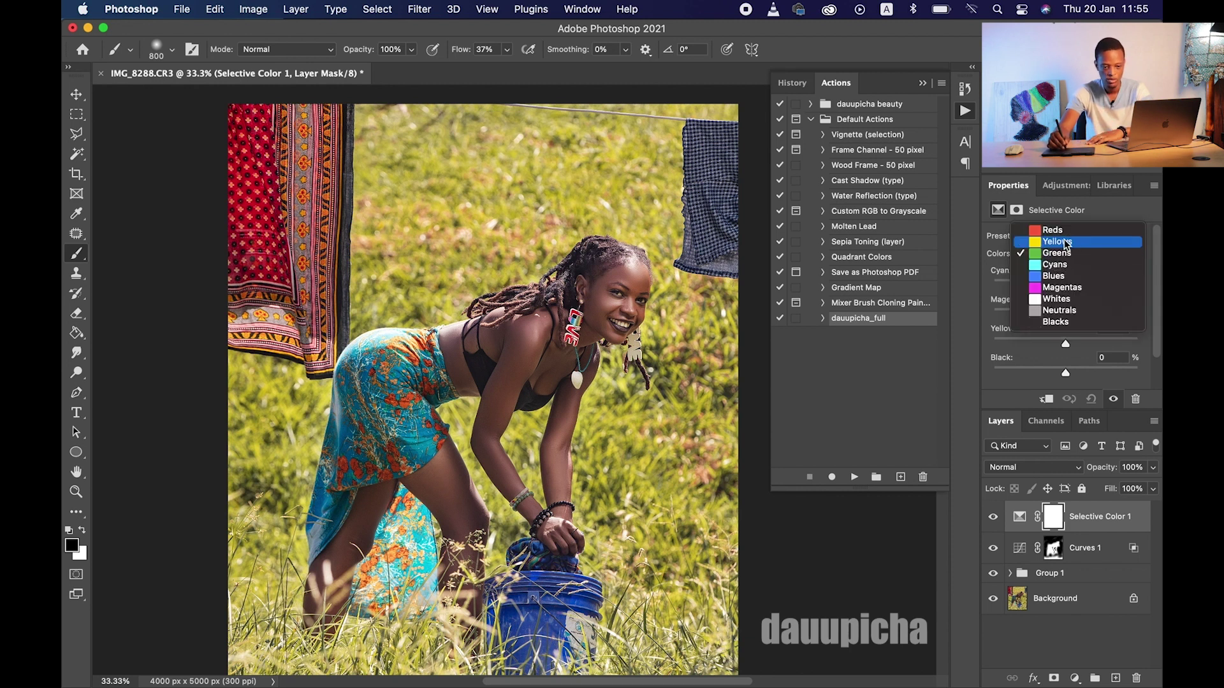
pyautogui.click(1062, 238)
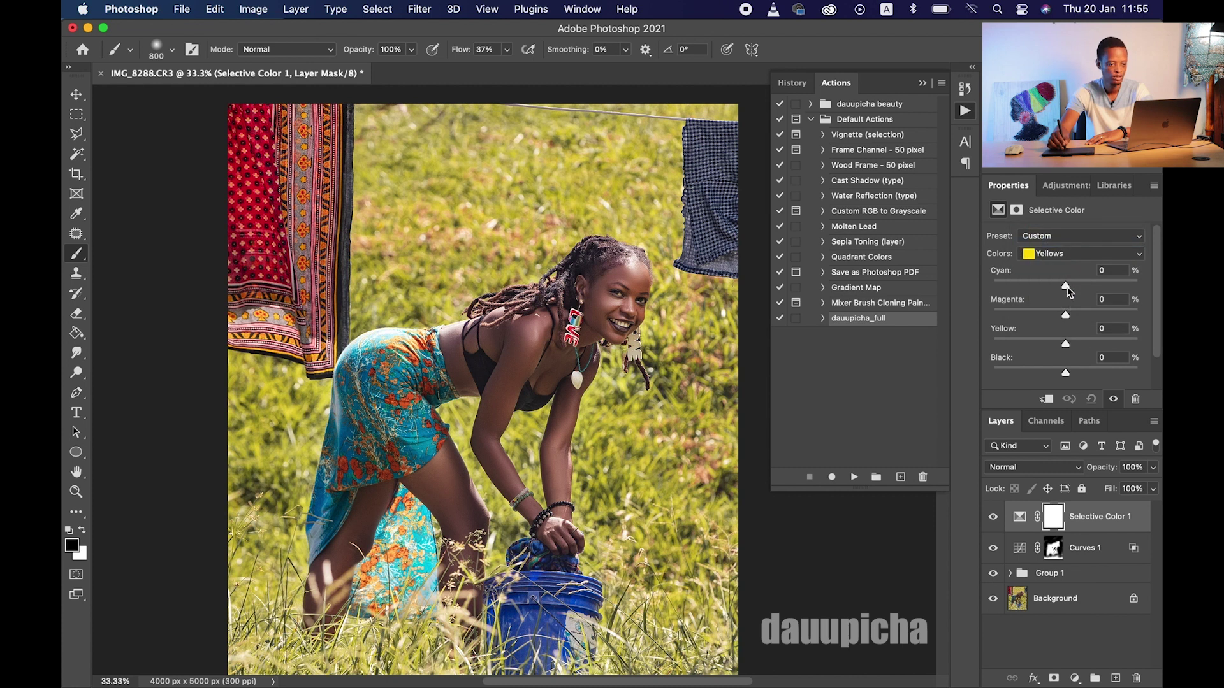
pyautogui.moveTo(1067, 288); pyautogui.dragTo(1046, 349)
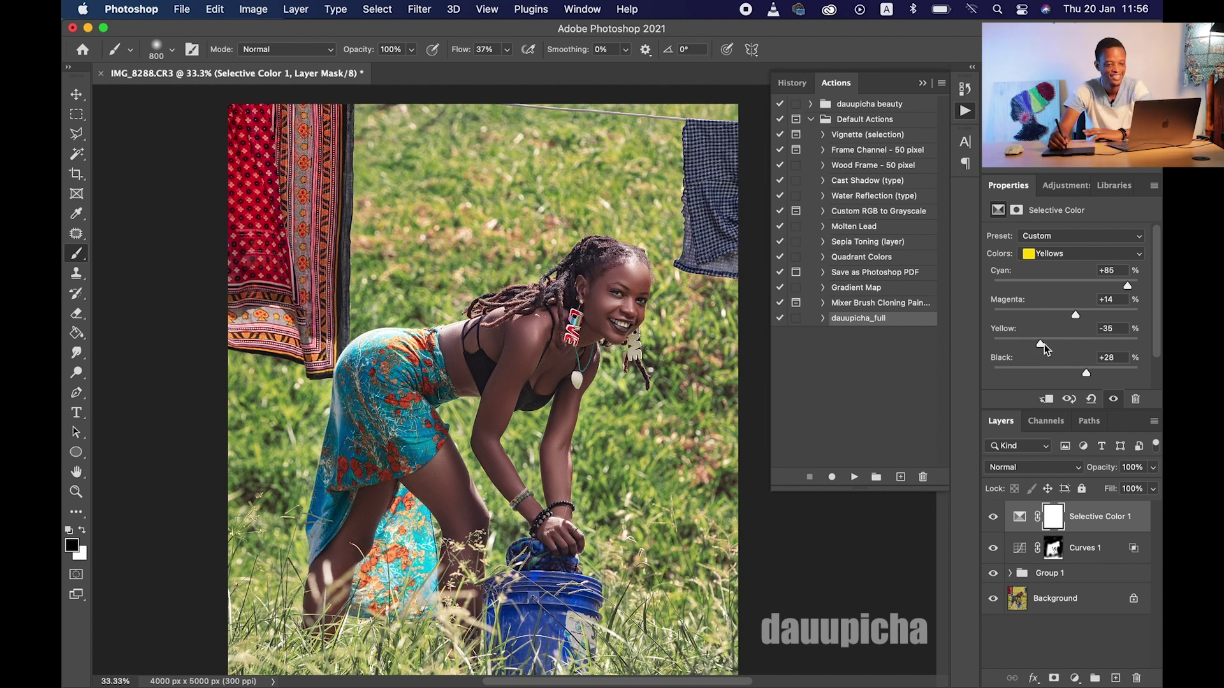
# Set the Selective Color layer's Reds to Cyan -21, Magenta +6, Yellow +14 and Black +7
pyautogui.click(1063, 256)
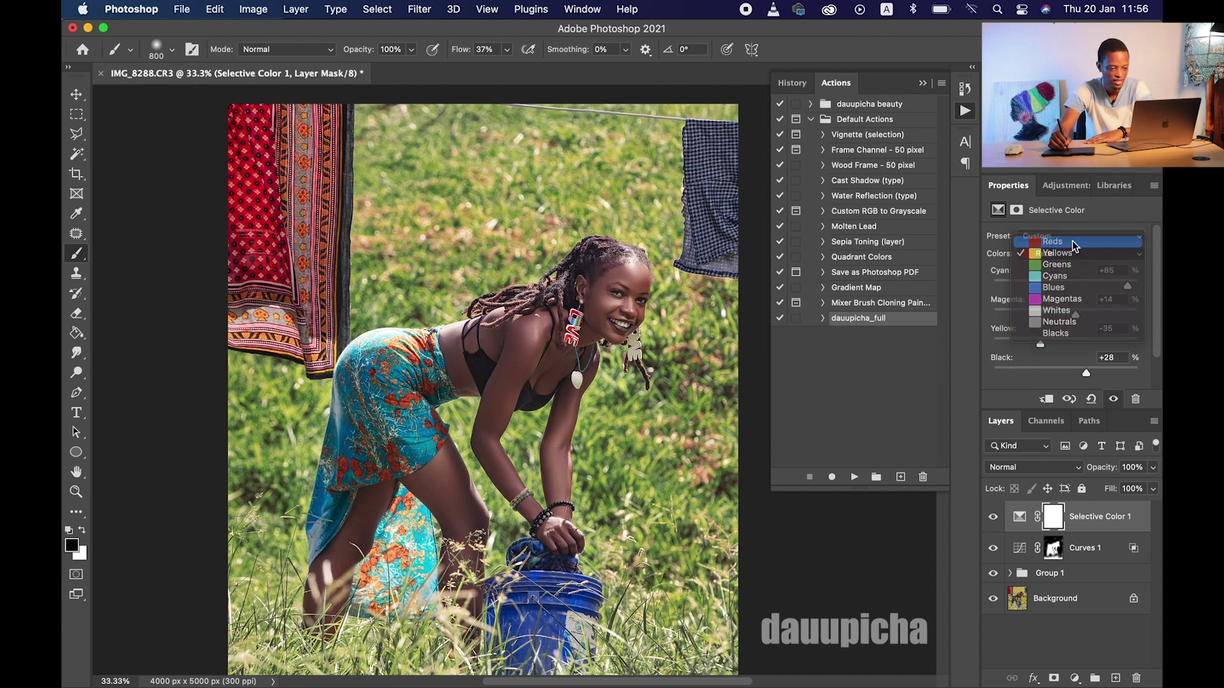
pyautogui.click(1075, 246)
pyautogui.moveTo(1065, 284); pyautogui.dragTo(1053, 297)
pyautogui.moveTo(1065, 342); pyautogui.dragTo(1072, 321)
pyautogui.moveTo(1067, 376)
pyautogui.mouseDown()
pyautogui.moveTo(1053, 375)
pyautogui.moveTo(1071, 374)
pyautogui.mouseUp()
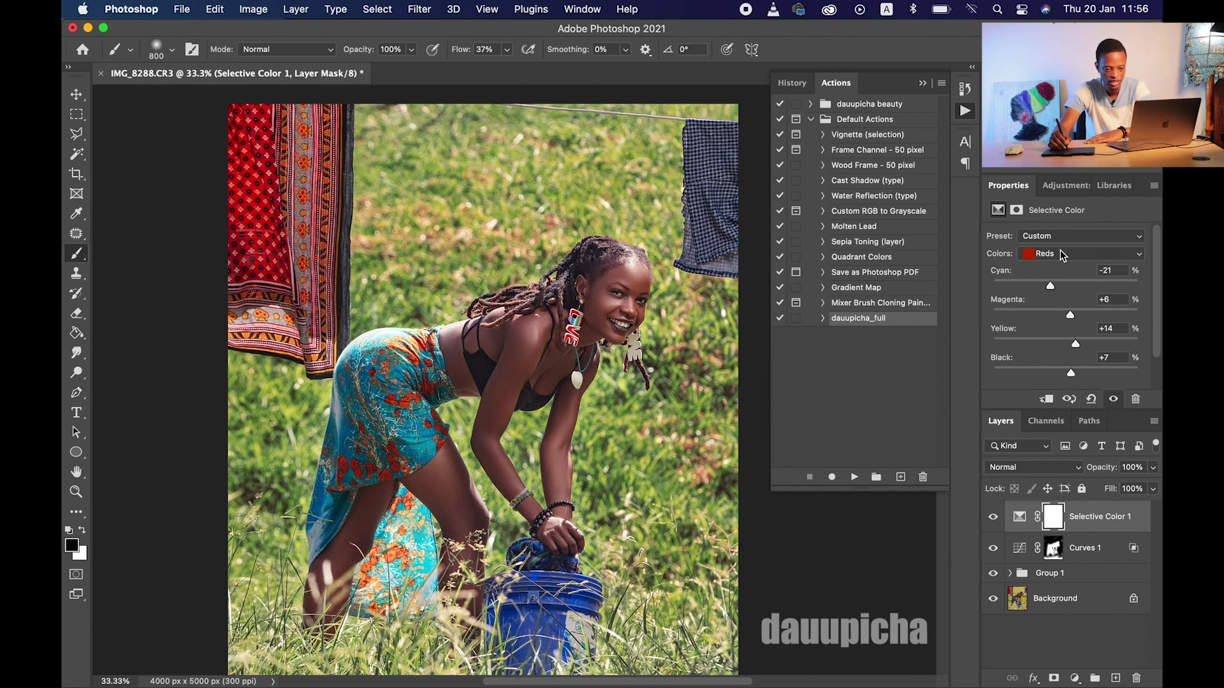
# Set the Selective Color layer's Blacks to Cyan -4, Magenta +2 and Yellow -5
pyautogui.click(1061, 251)
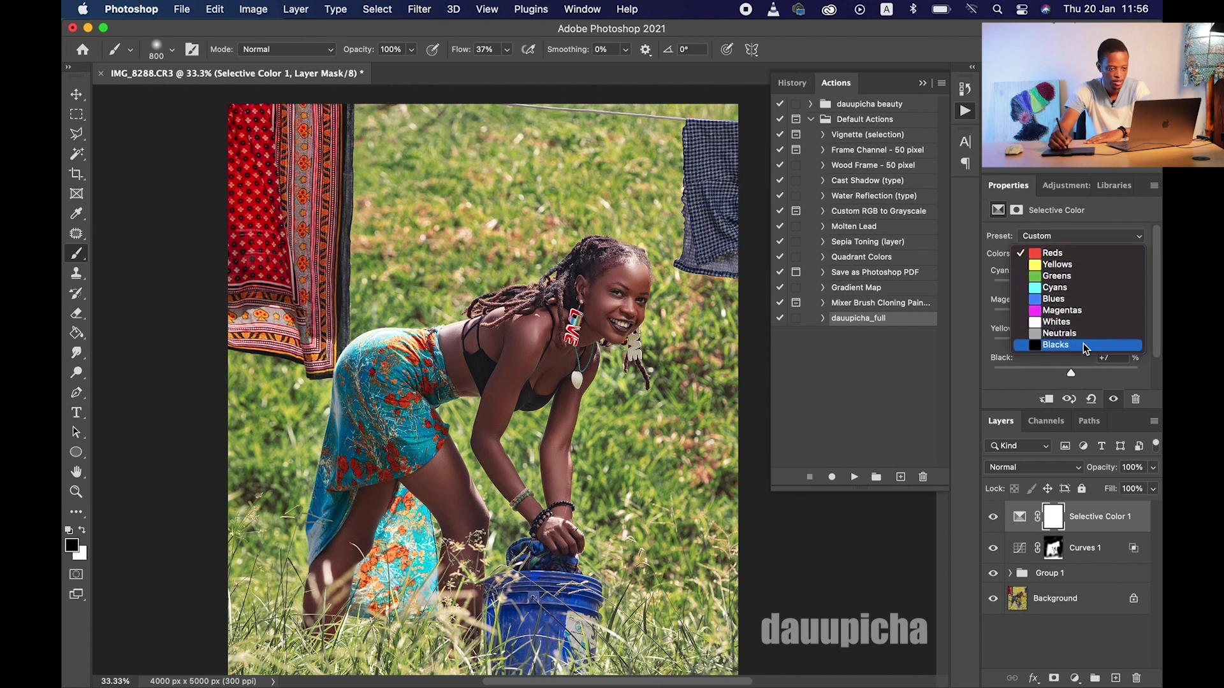
pyautogui.click(1082, 344)
pyautogui.moveTo(1064, 348); pyautogui.dragTo(1064, 290)
# Set the Selective Color layer's Neutrals to Cyan -3, Magenta +2 and Yellow -3
pyautogui.click(1066, 255)
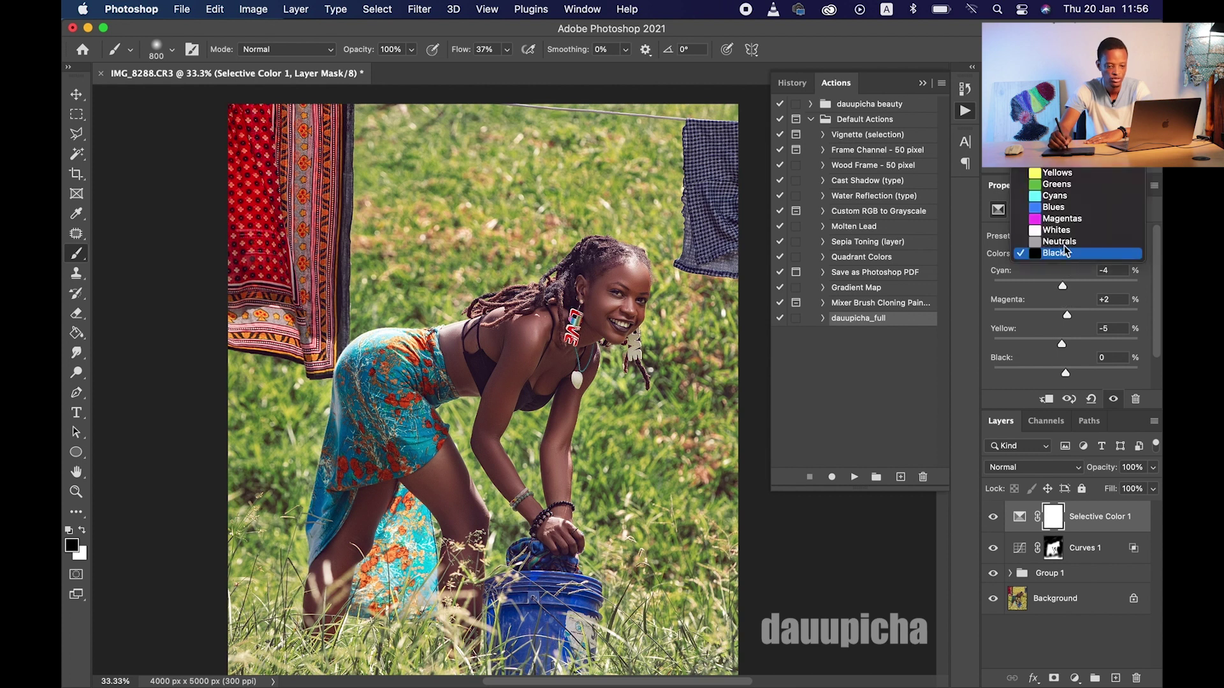
pyautogui.click(1066, 241)
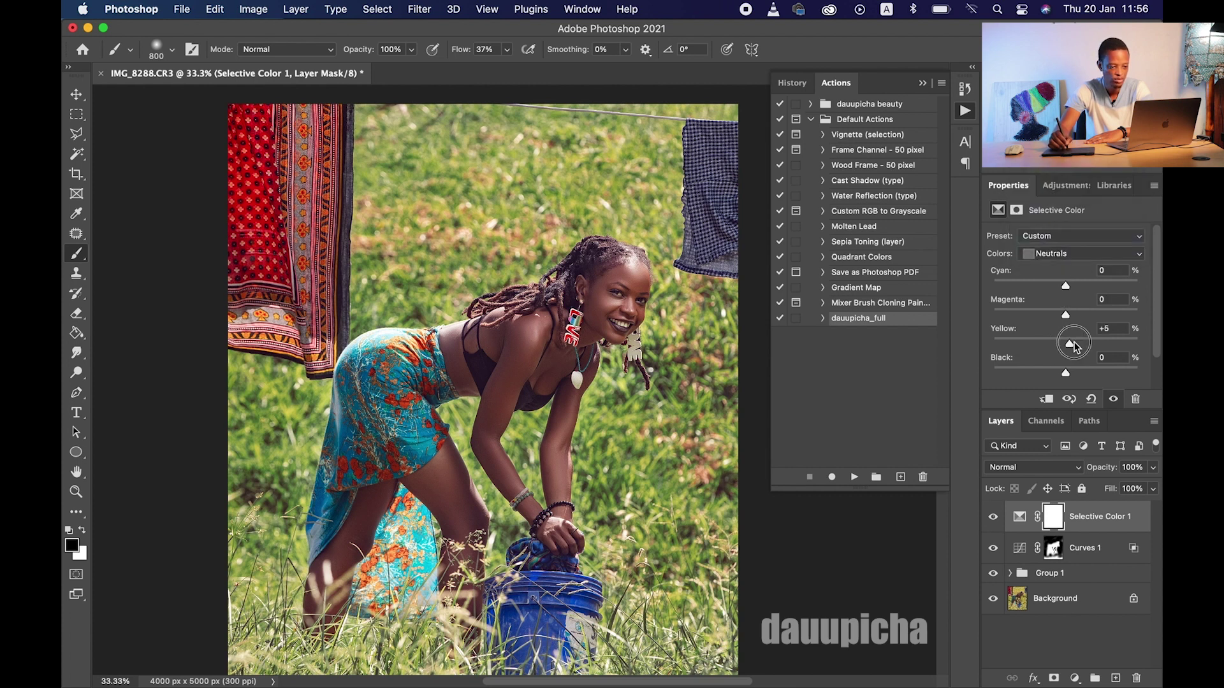
pyautogui.moveTo(1076, 345); pyautogui.dragTo(1072, 346)
pyautogui.moveTo(1064, 349); pyautogui.dragTo(1070, 322)
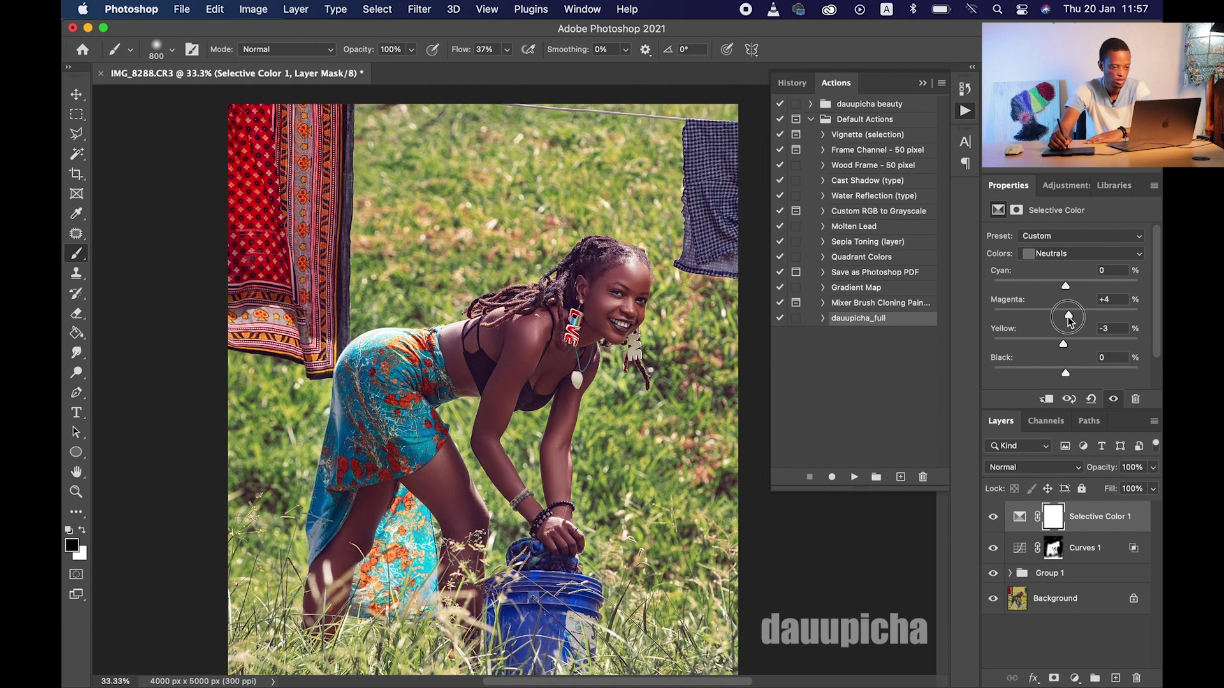
pyautogui.moveTo(1068, 288); pyautogui.dragTo(1066, 297)
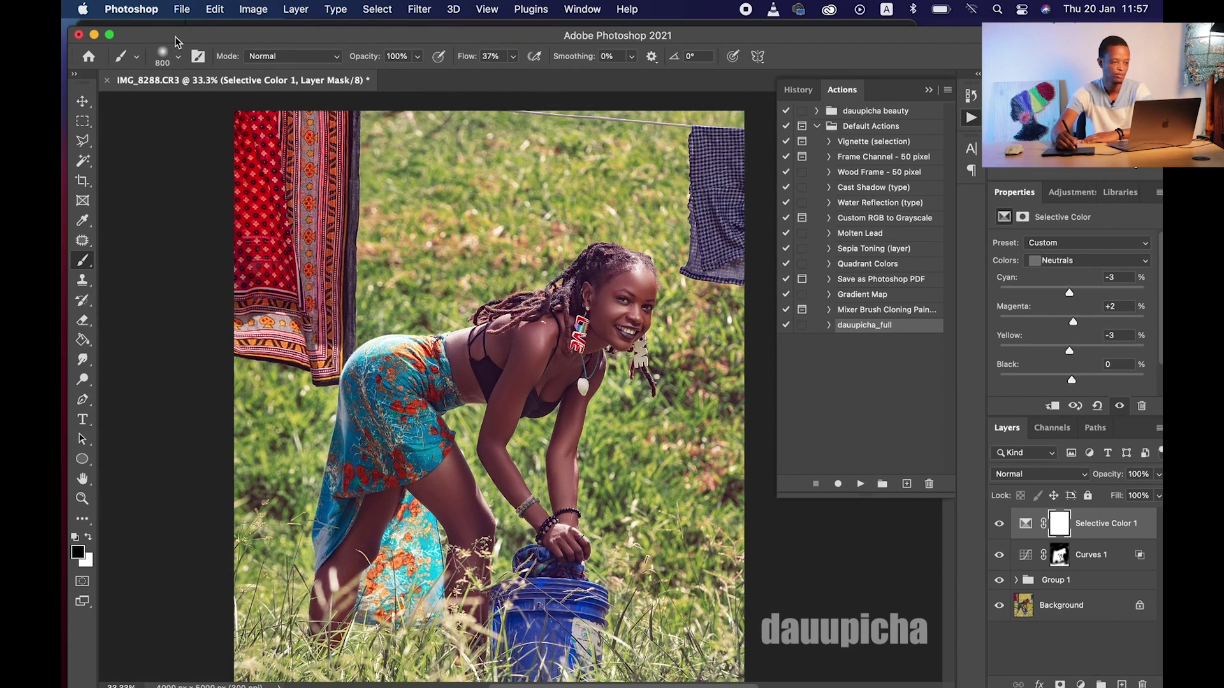
pyautogui.moveTo(176, 39); pyautogui.dragTo(171, 28)
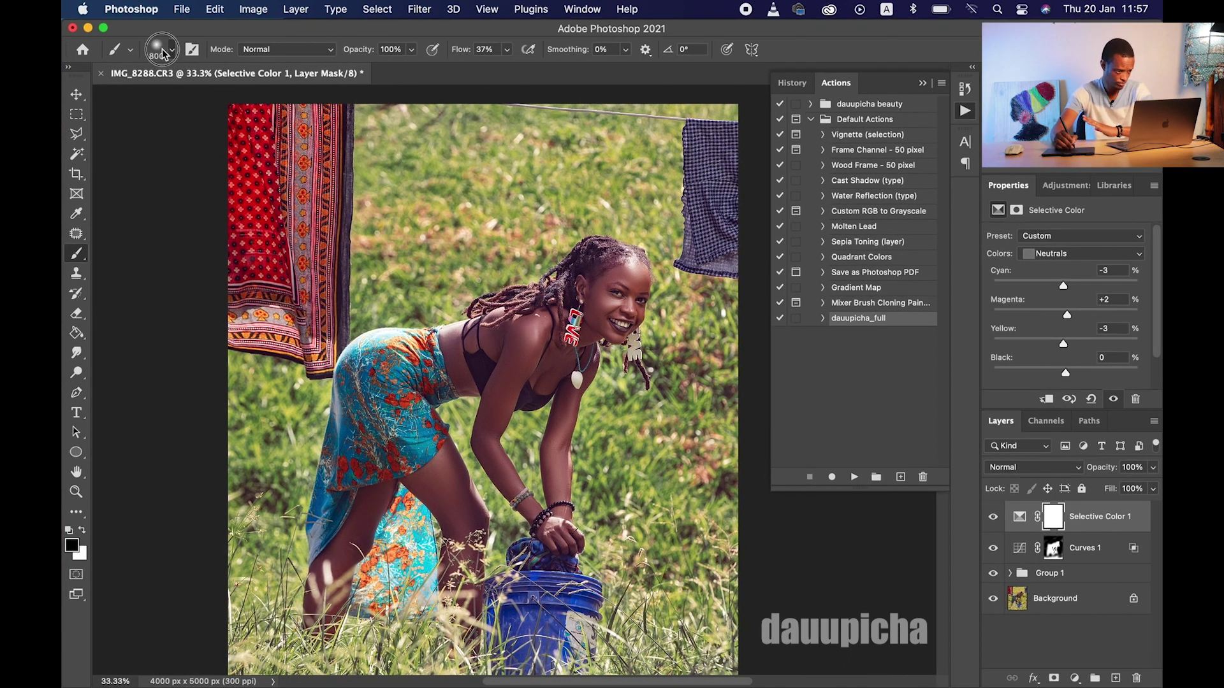
# Stamp the 250 px circular logo brush in white at 63% flow on a new layer, over the grass beside the woman's forearm
pyautogui.click(172, 50)
pyautogui.click(127, 194)
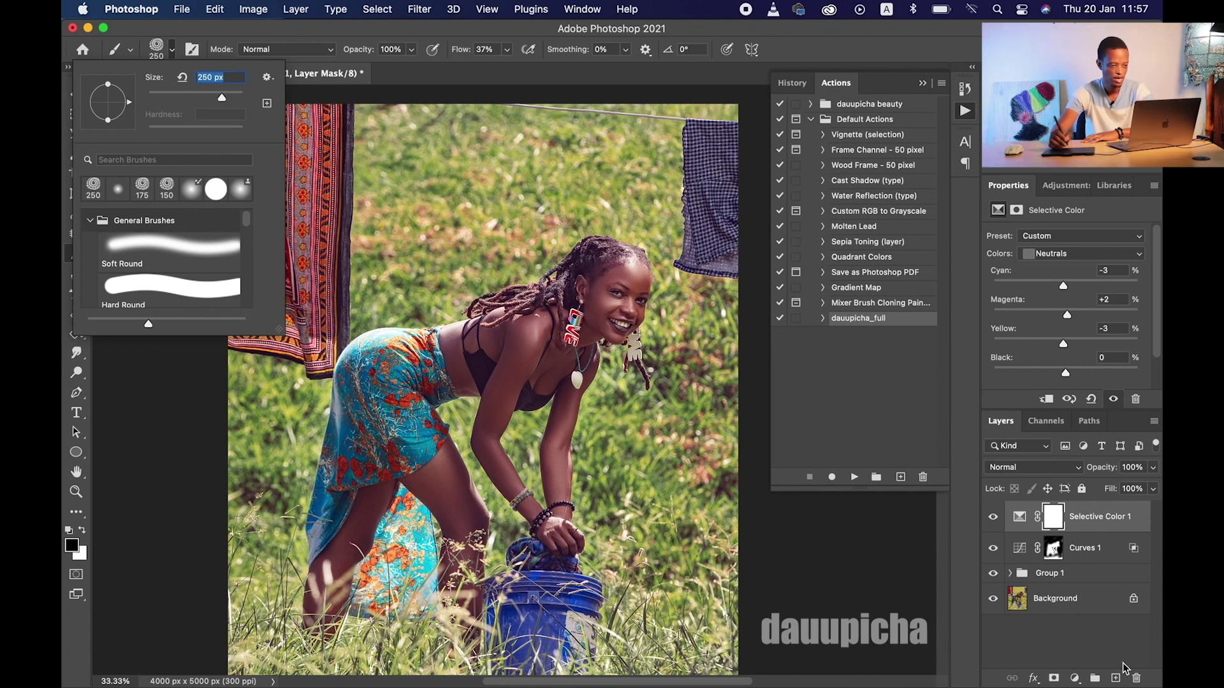
pyautogui.click(1116, 678)
pyautogui.press('x')
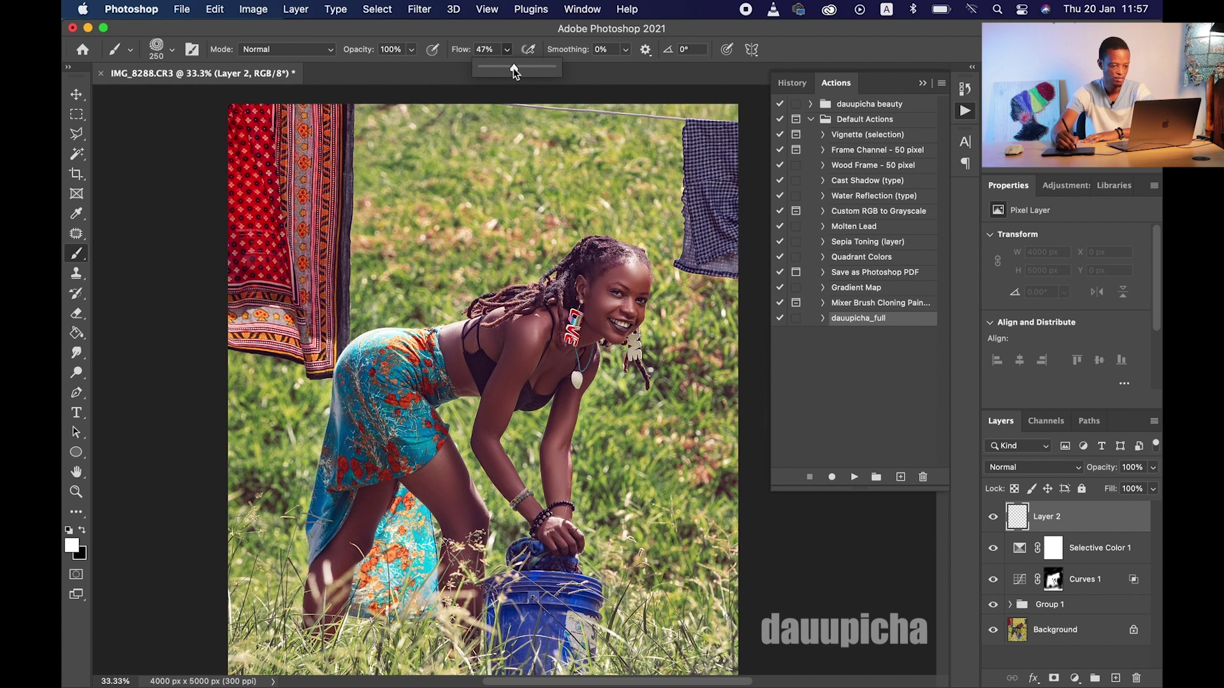
pyautogui.click(607, 440)
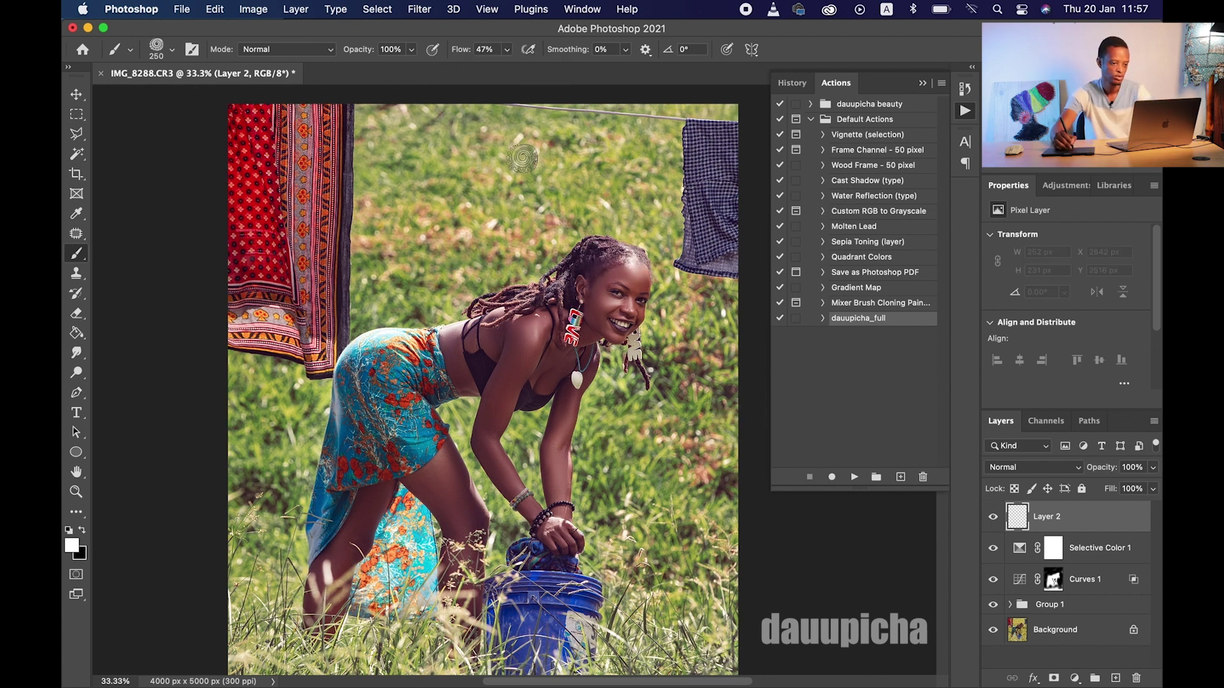
pyautogui.click(519, 68)
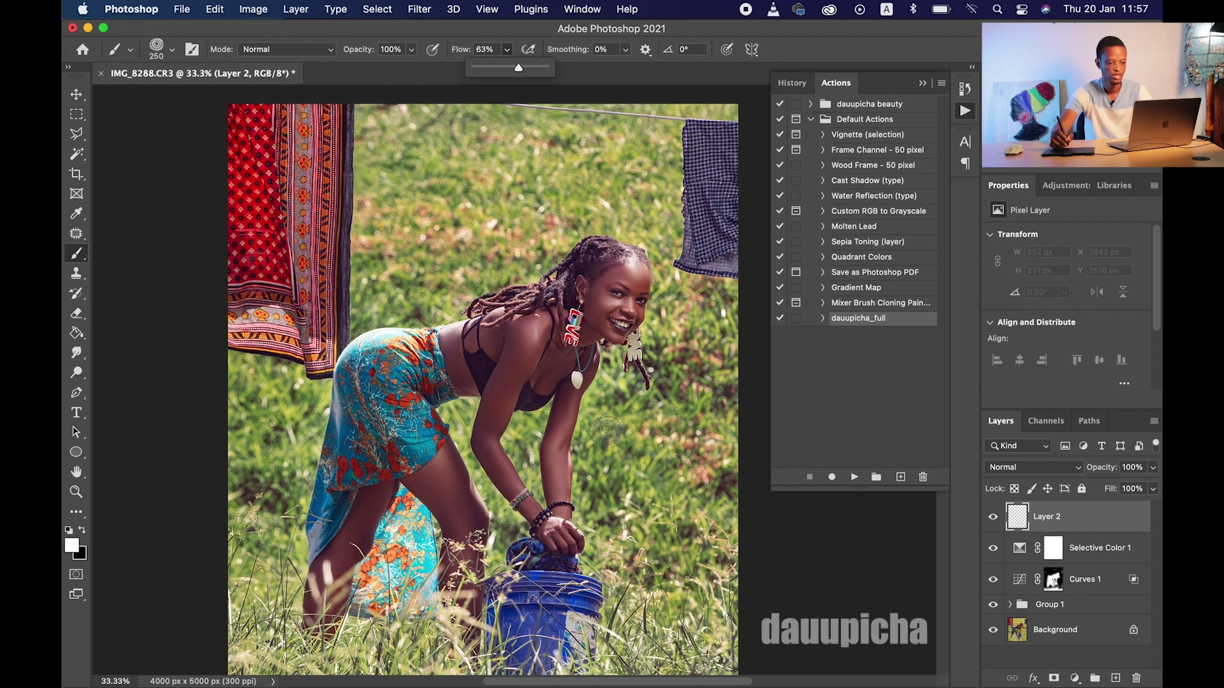
pyautogui.click(604, 430)
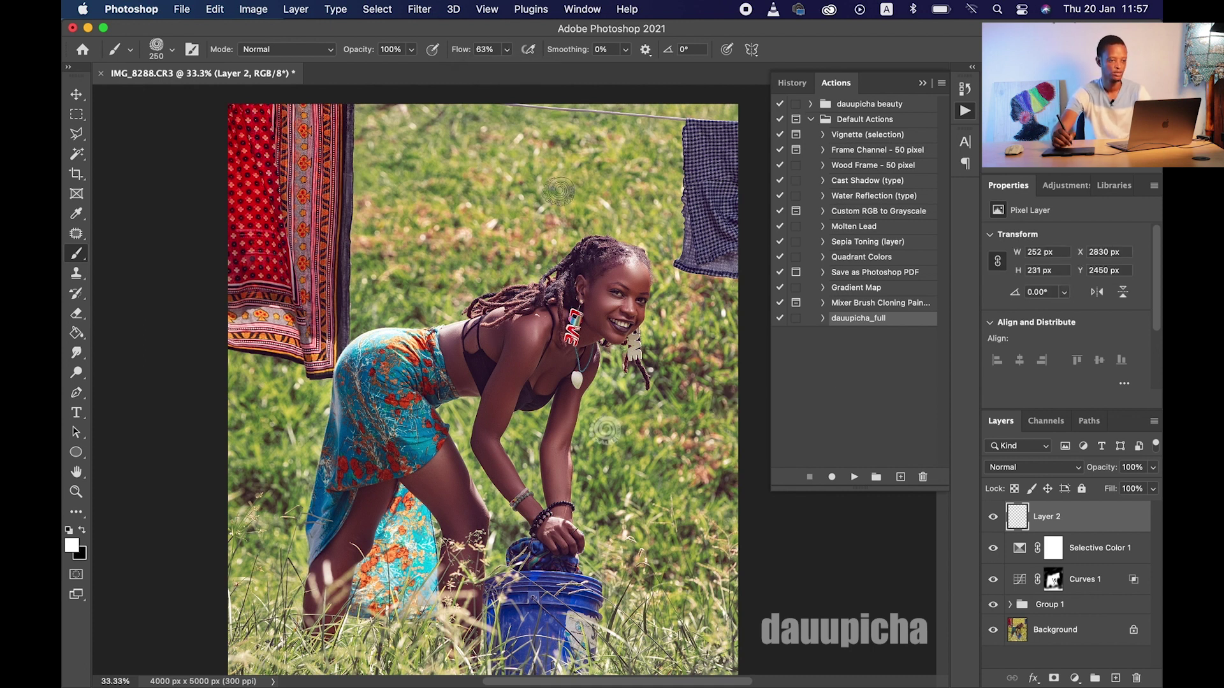
# Fit the whole image on screen and compare before and after by hiding and restoring all layers above the Background
pyautogui.press('z')
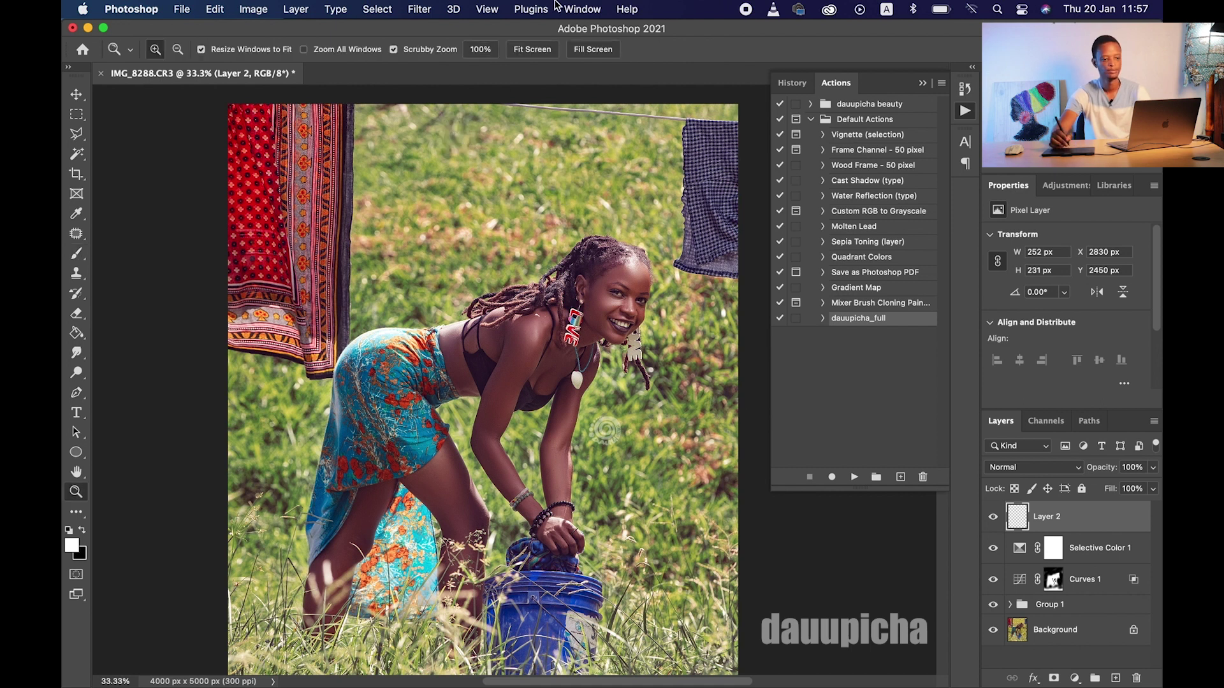
pyautogui.click(542, 51)
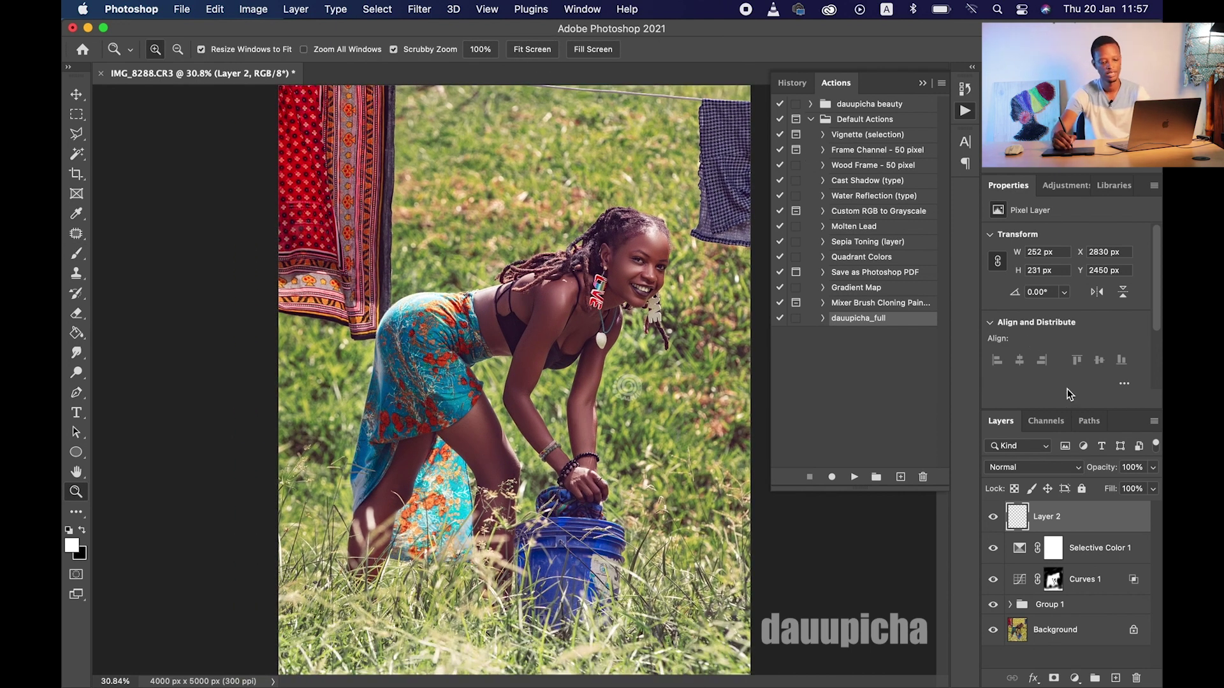
pyautogui.keyDown('alt'); pyautogui.click(993, 632); pyautogui.keyUp('alt')
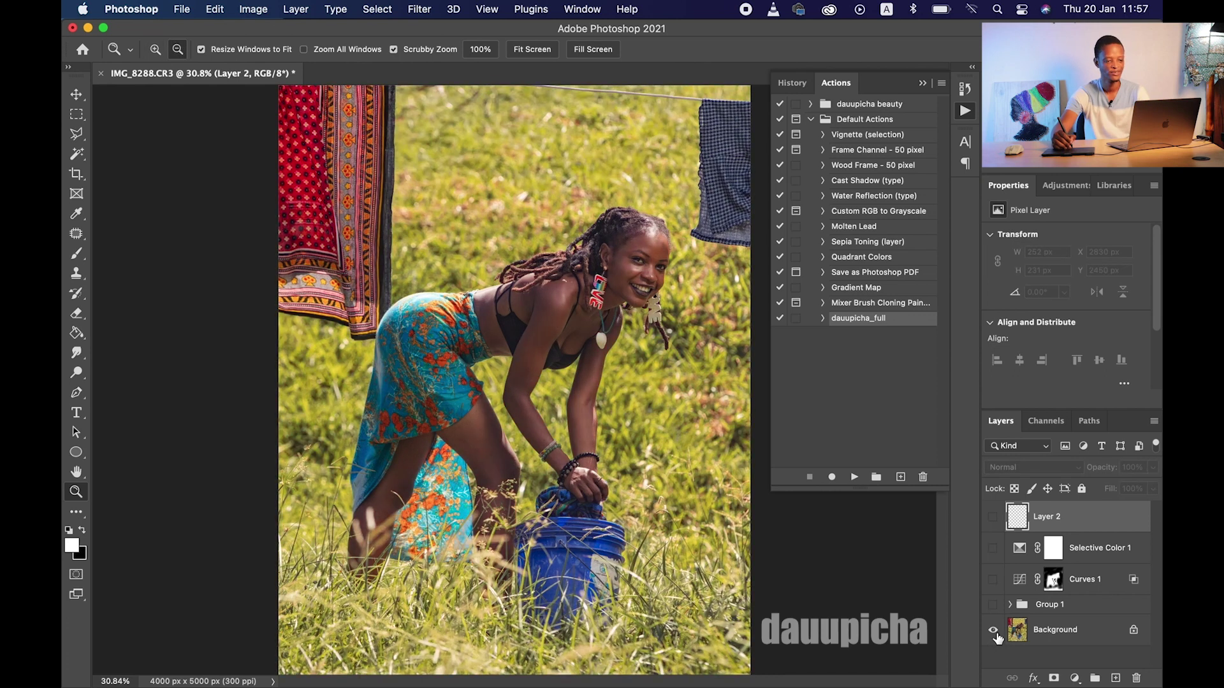
pyautogui.keyDown('alt'); pyautogui.click(993, 632); pyautogui.keyUp('alt')
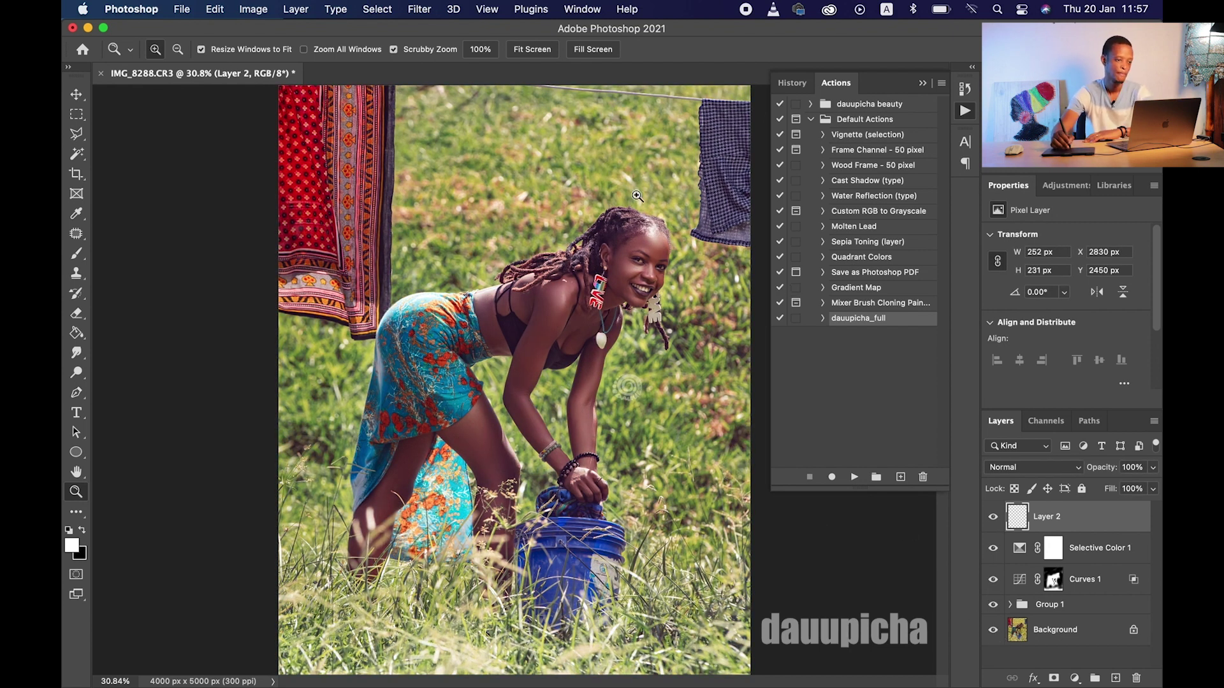
# Export the image with Save for Web as a JPEG resized to 1080 x 1350 px
pyautogui.click(183, 9)
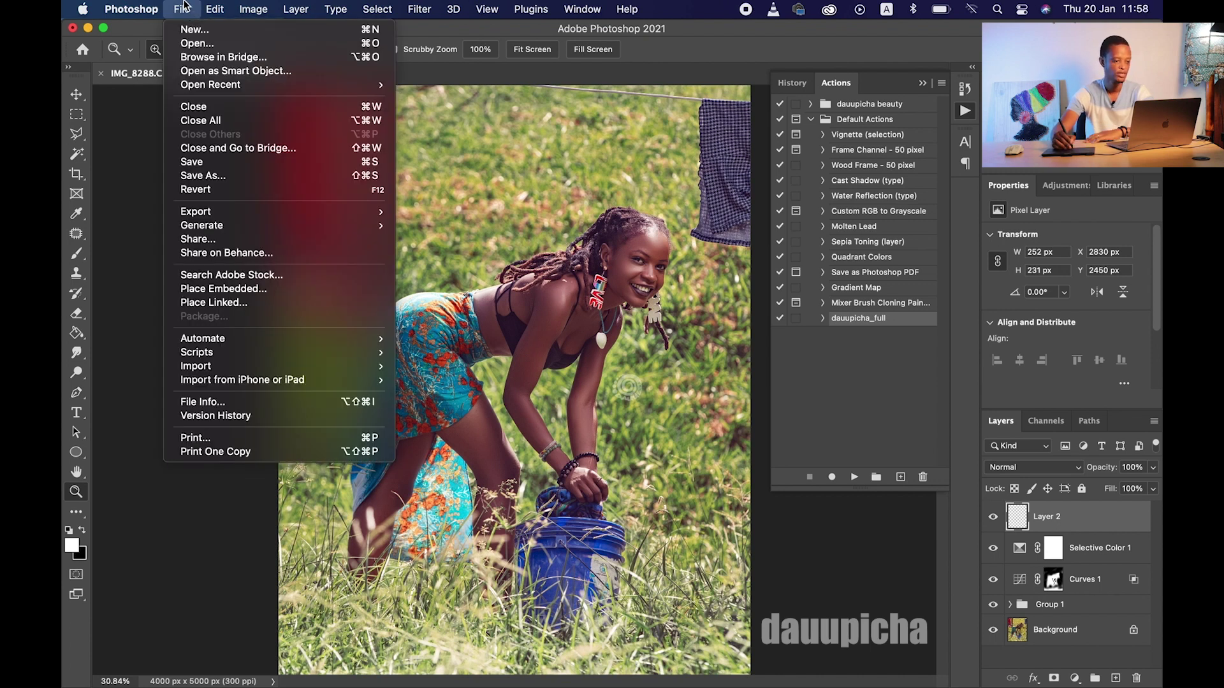
pyautogui.moveTo(258, 215)
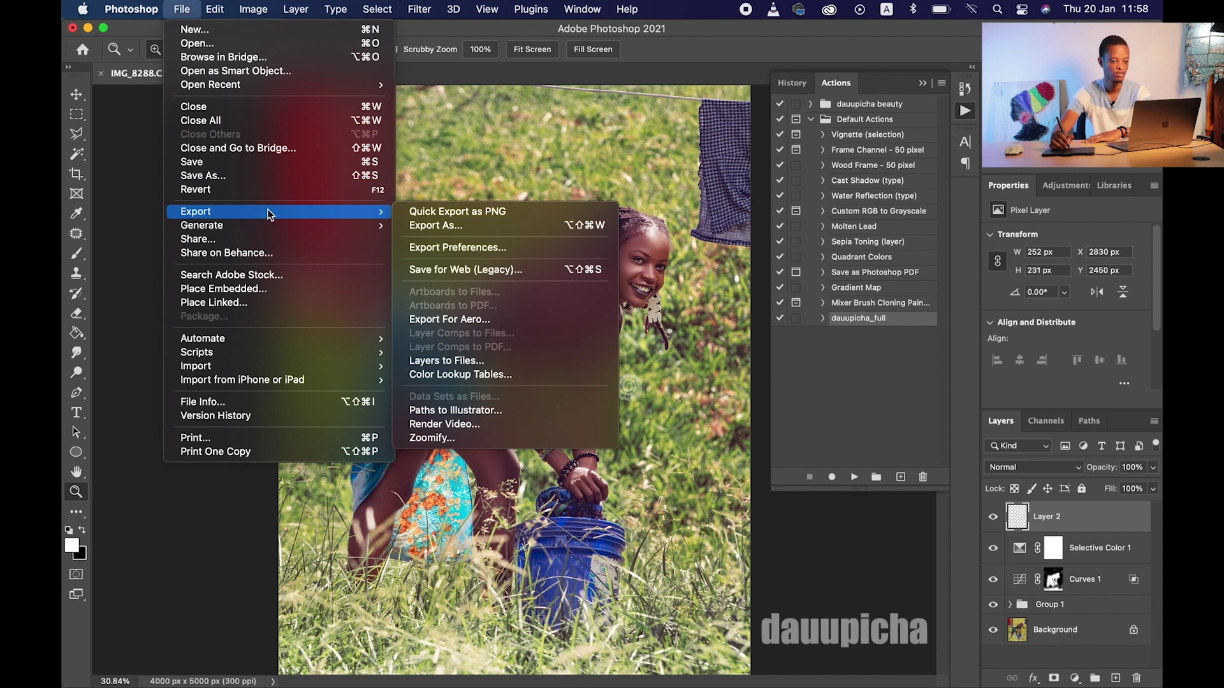
pyautogui.click(469, 274)
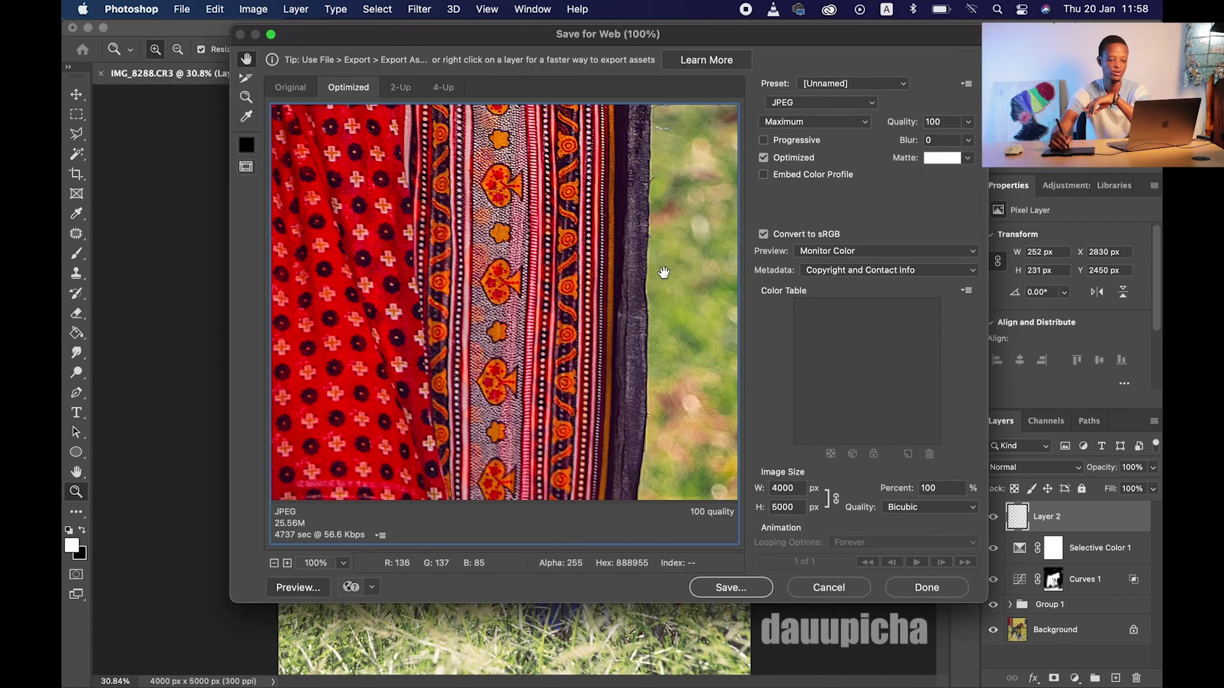
pyautogui.doubleClick(794, 510)
pyautogui.write('1350')
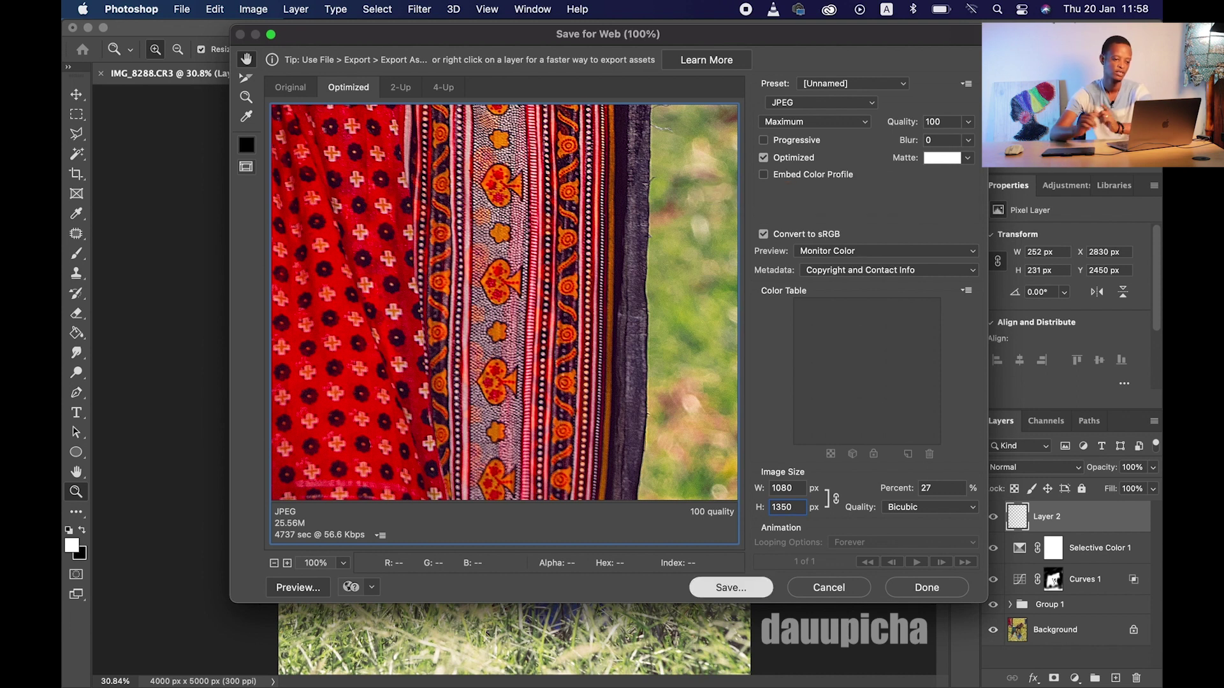
pyautogui.press('Return')
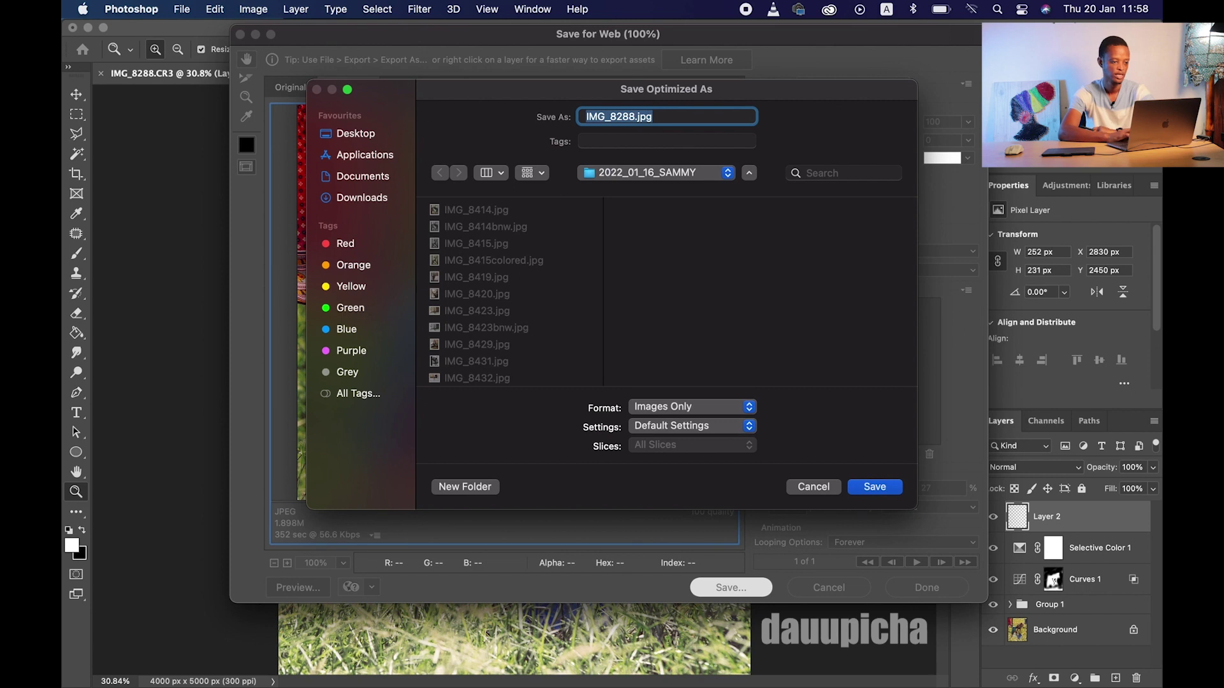
# Choose the jpg subfolder of the 2022_01_15 shoot with BTS files, under Documents > 02. PHOTOGRAPHY, as the destination for IMG_8288.jpg
pyautogui.click(362, 176)
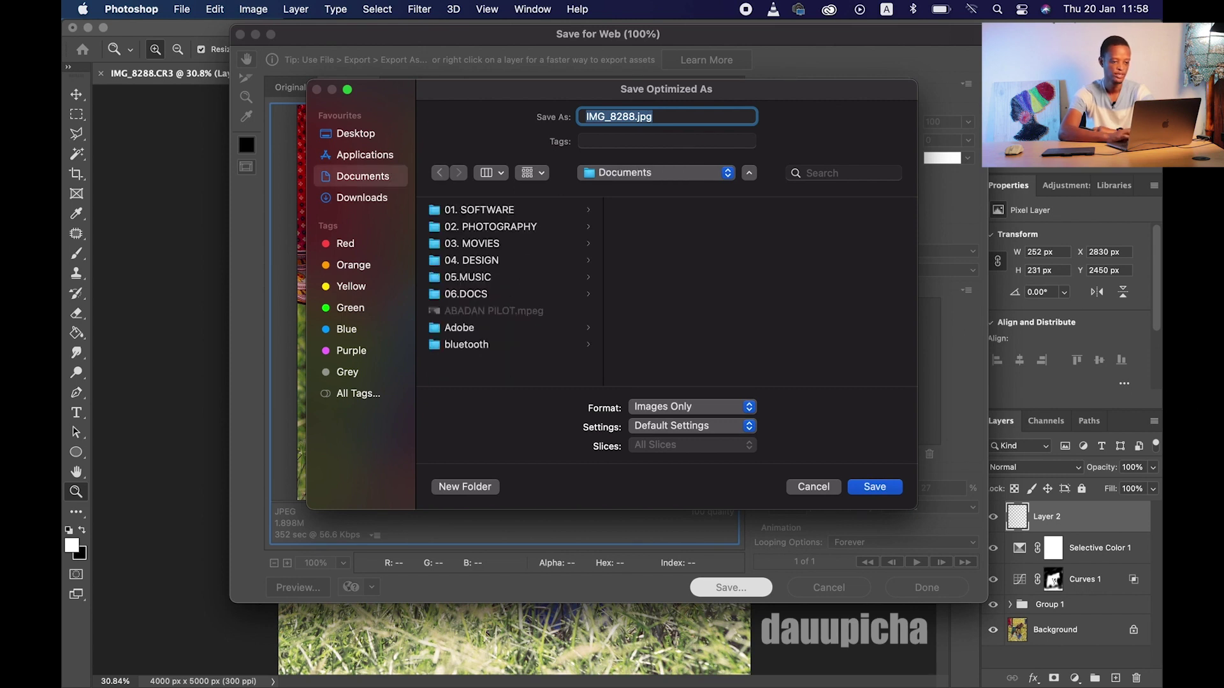
pyautogui.click(490, 226)
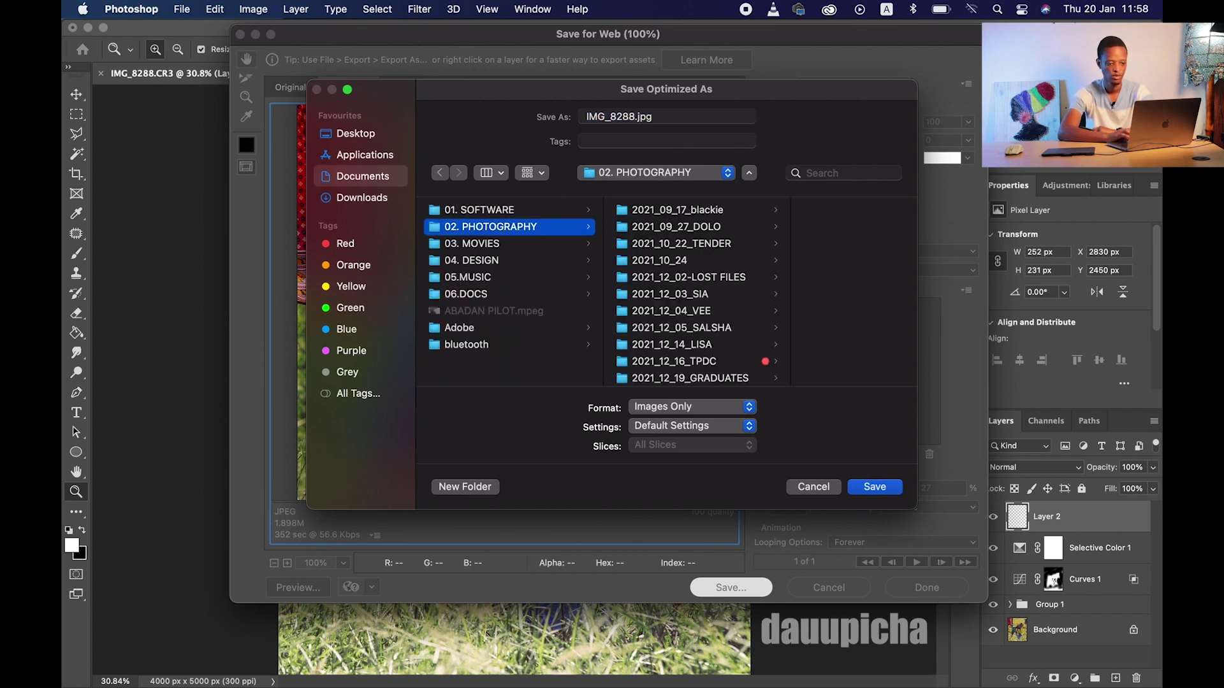
pyautogui.scroll(-4, 695, 287)
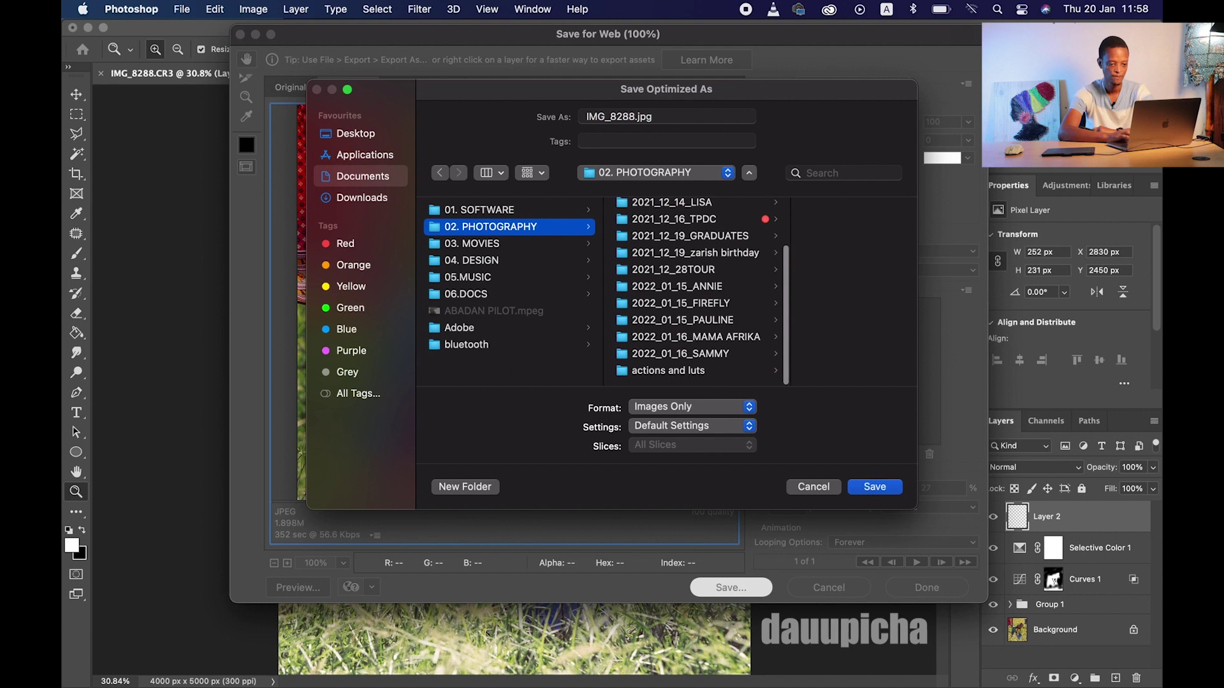
pyautogui.click(677, 286)
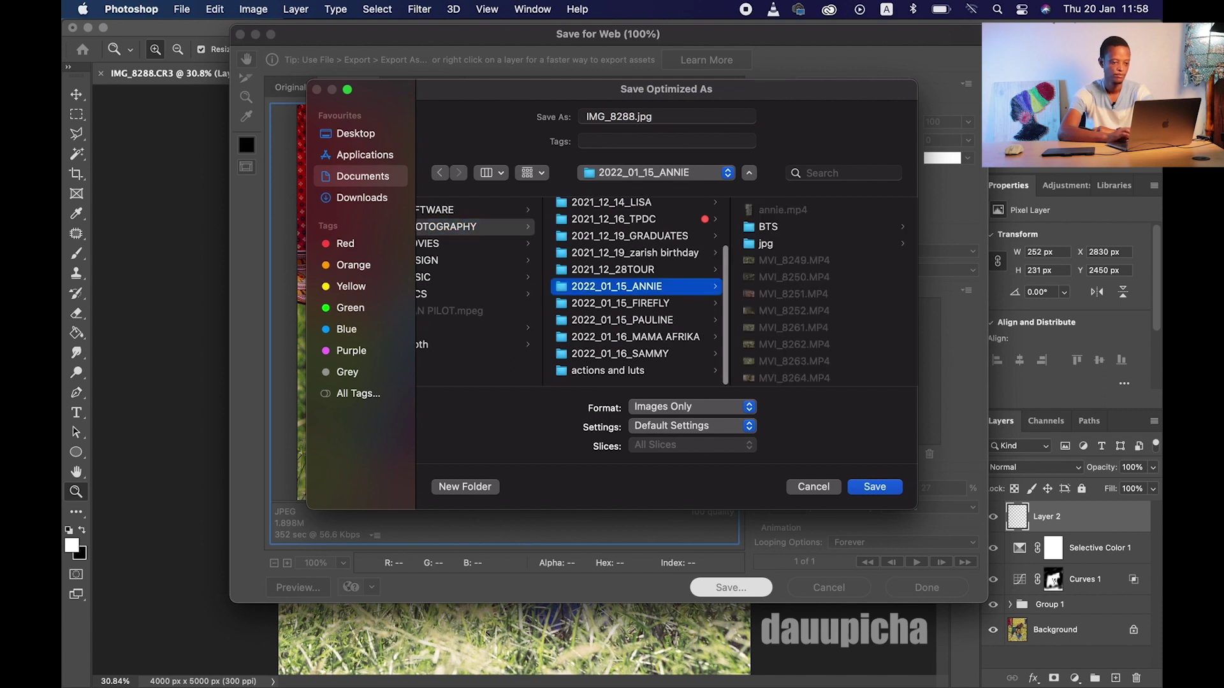
pyautogui.click(578, 243)
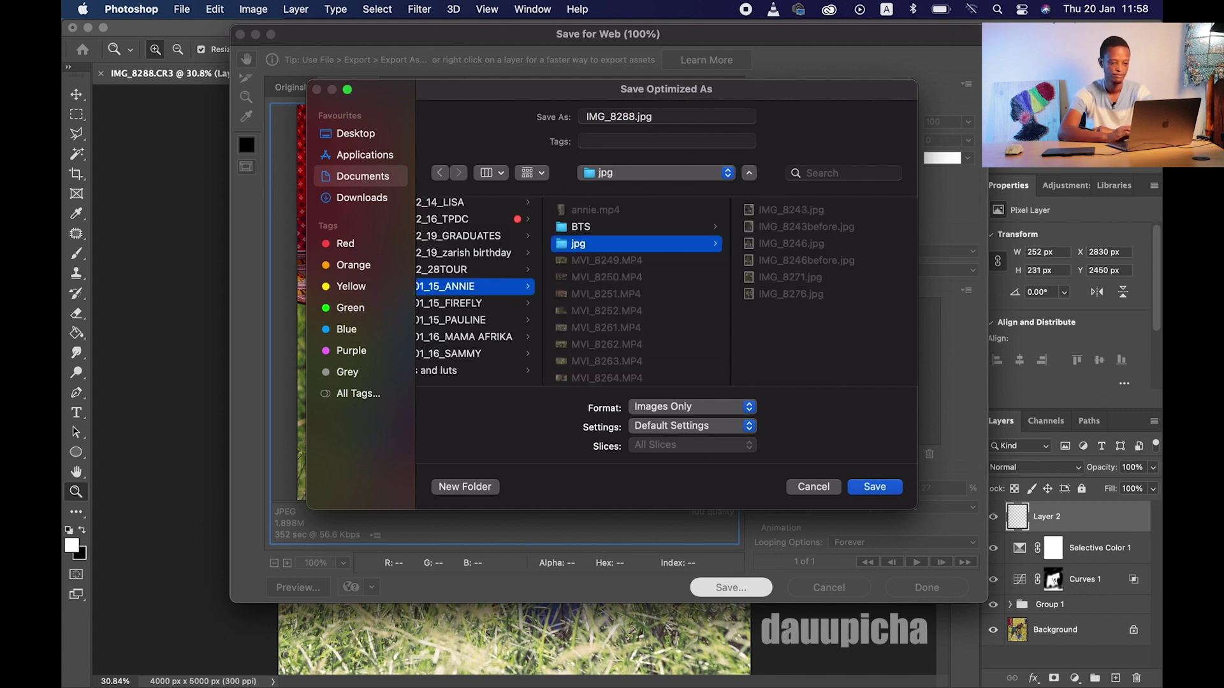